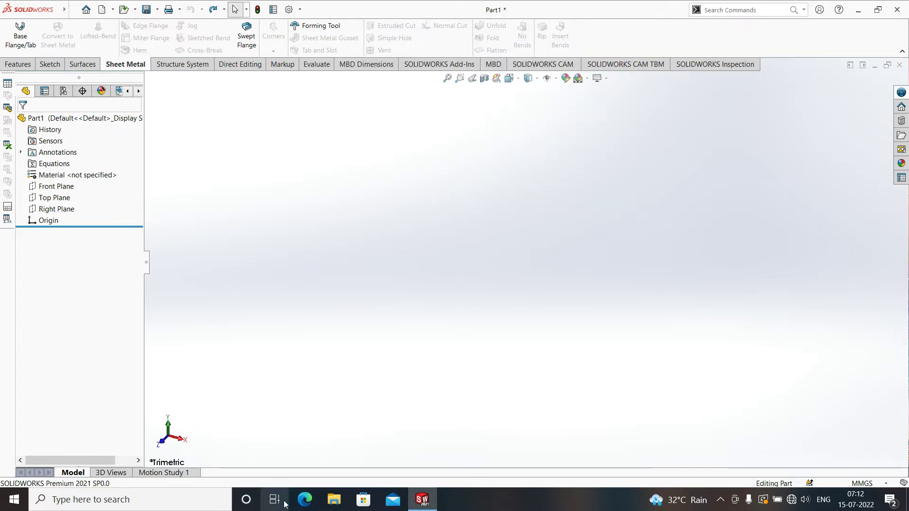
Select Top Plane in the FeatureManager tree as the plate's sketch plane
{"action": "left_click", "coordinate": [63, 198]}
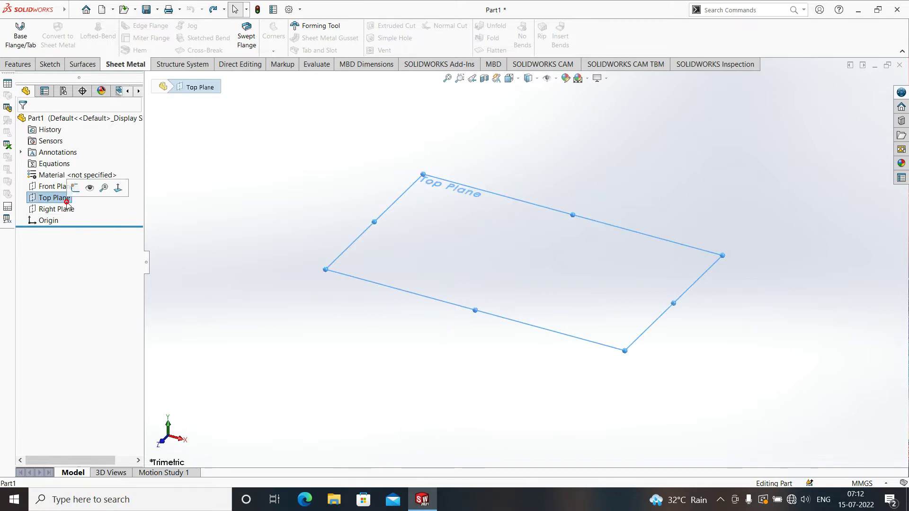
Sketch a centre rectangle about the origin on Top Plane and exit the sketch
{"action": "left_click", "coordinate": [77, 190]}
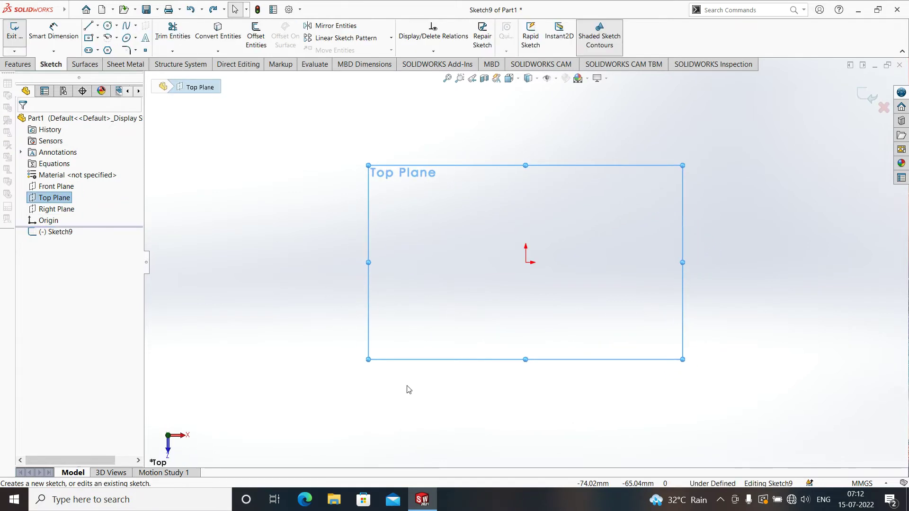
{"action": "left_click", "coordinate": [92, 38]}
{"action": "left_click", "coordinate": [527, 262]}
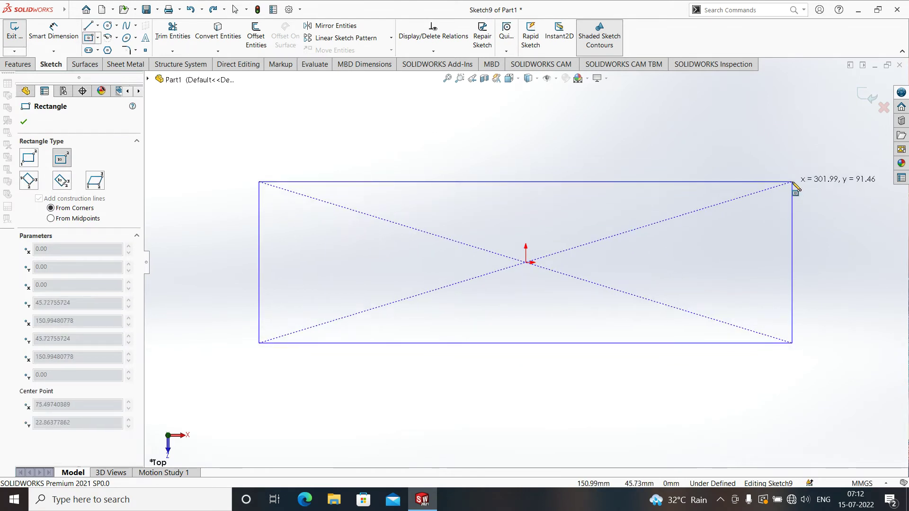
{"action": "left_click", "coordinate": [812, 167]}
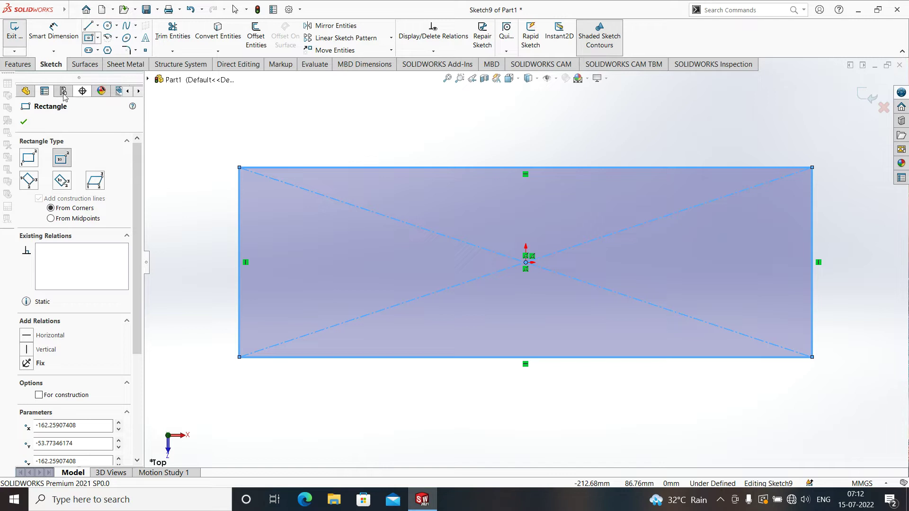
{"action": "left_click", "coordinate": [868, 96]}
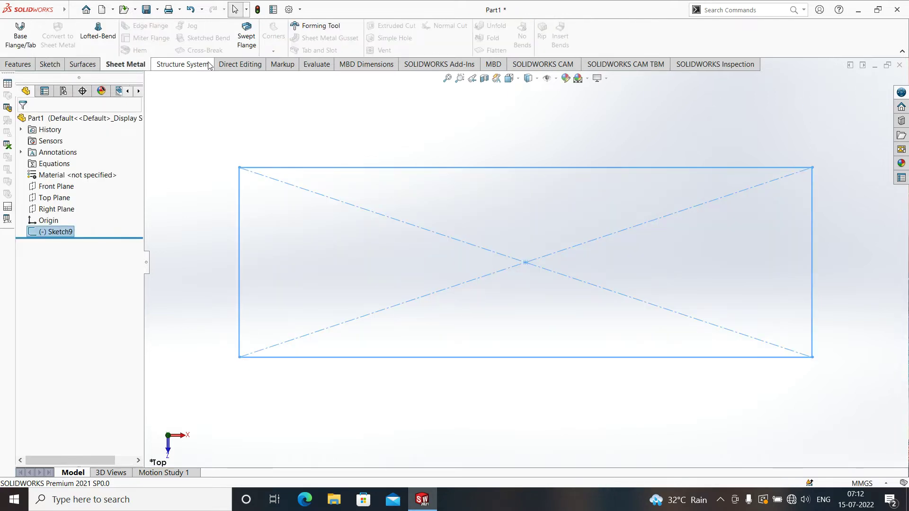
Create a 13 mm thick Base Flange from the rectangle sketch
{"action": "left_click", "coordinate": [20, 33]}
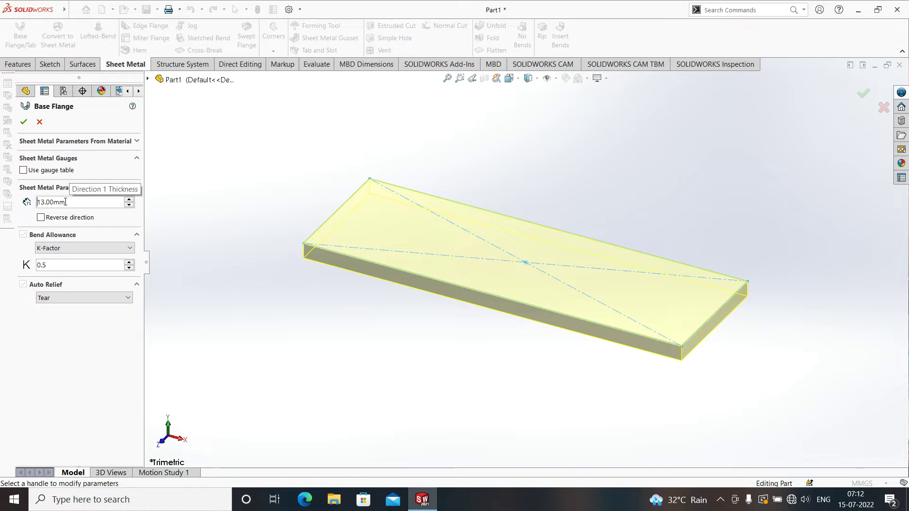
{"action": "left_click", "coordinate": [23, 122]}
{"action": "middle_click_drag", "start_coordinate": [603, 377], "coordinate": [608, 409]}
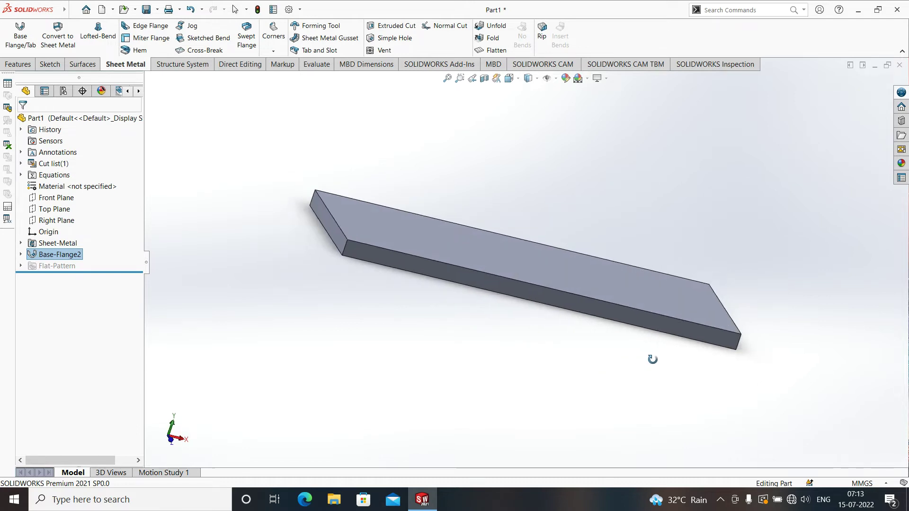
Sketch a vertical line across the middle of the plate's top face, edge to edge
{"action": "scroll", "coordinate": [486, 234], "scroll_direction": "down", "scroll_amount": 5}
{"action": "scroll", "coordinate": [485, 231], "scroll_direction": "up", "scroll_amount": 5}
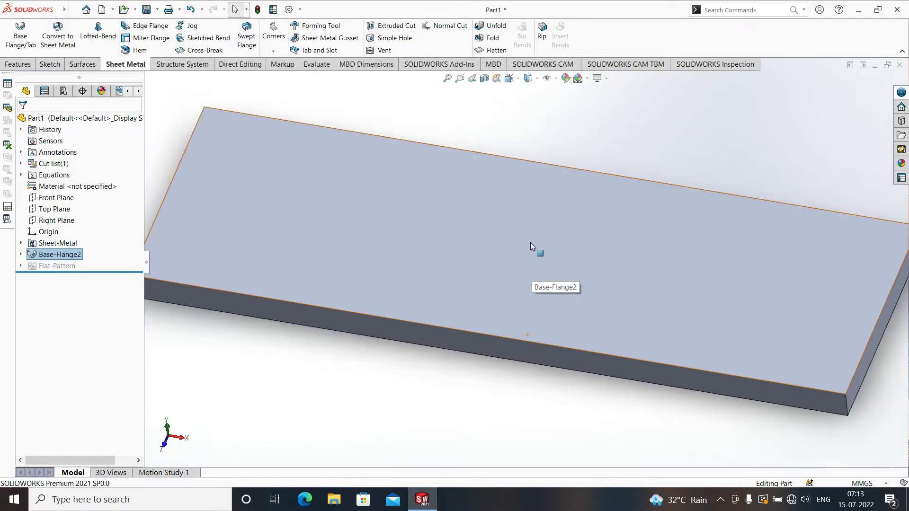
{"action": "left_click", "coordinate": [469, 223]}
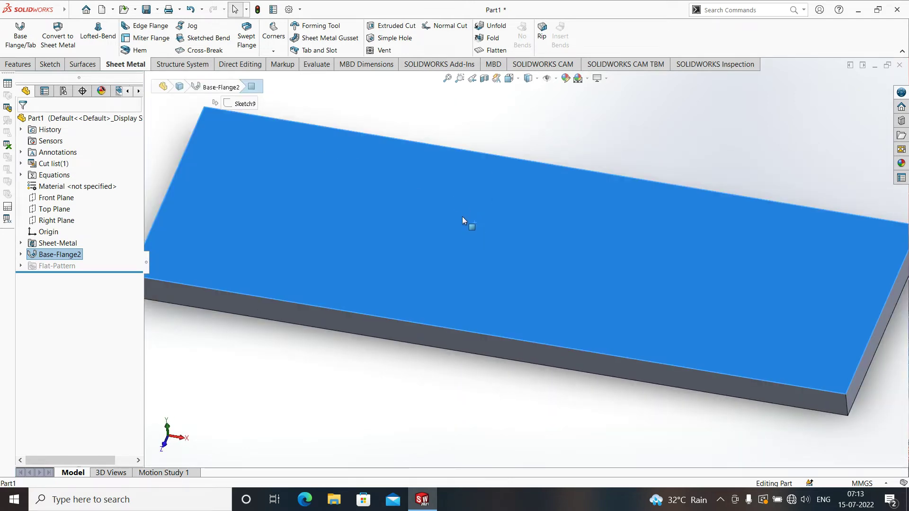
{"action": "left_click", "coordinate": [504, 189]}
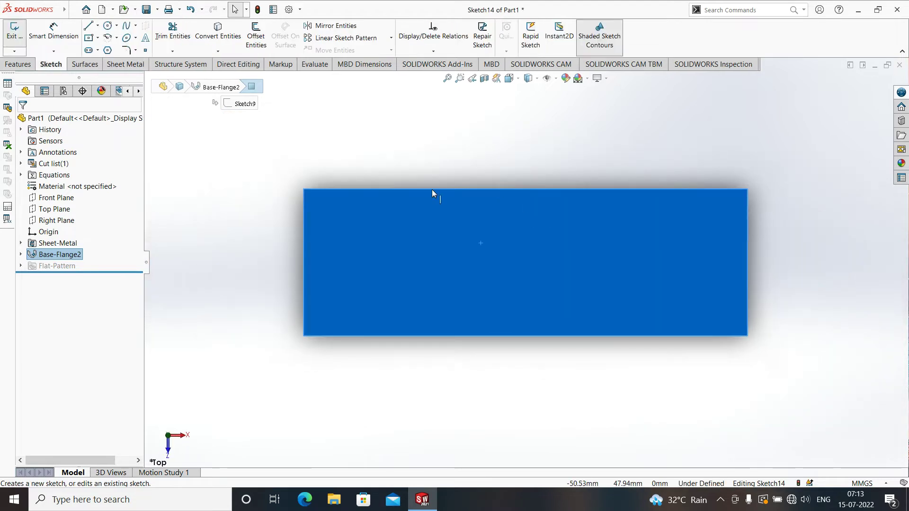
{"action": "left_click", "coordinate": [89, 26]}
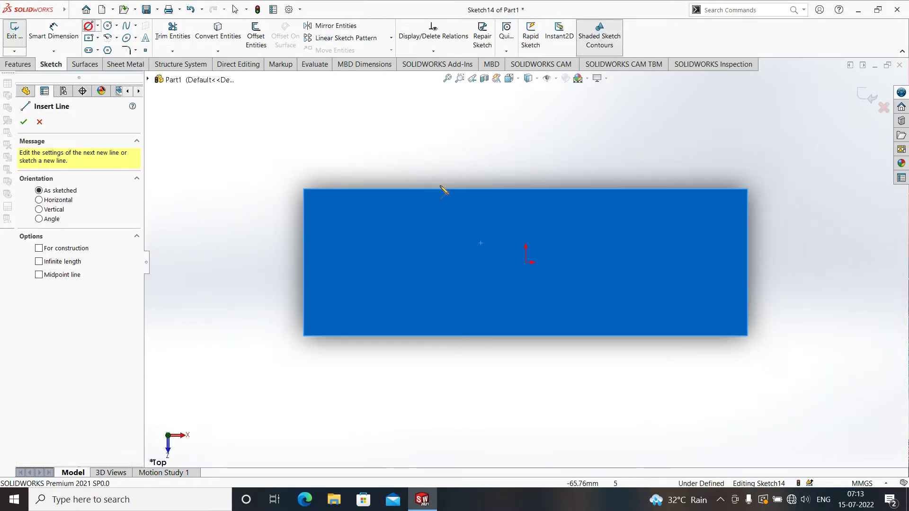
{"action": "left_click", "coordinate": [525, 189]}
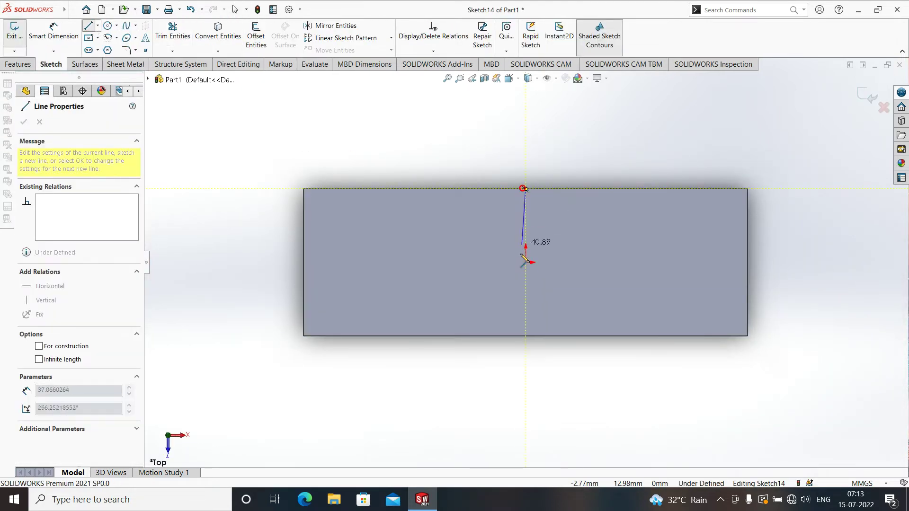
{"action": "left_click", "coordinate": [525, 336]}
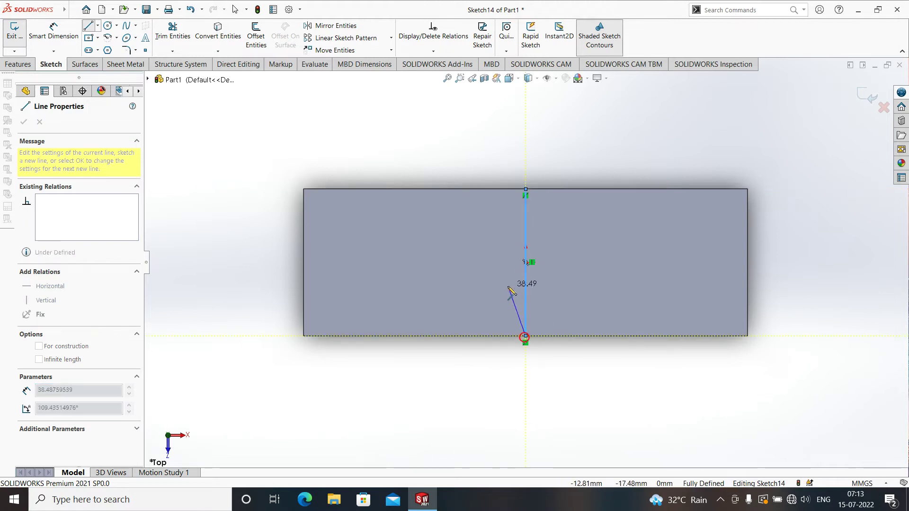
{"action": "key", "text": "Escape"}
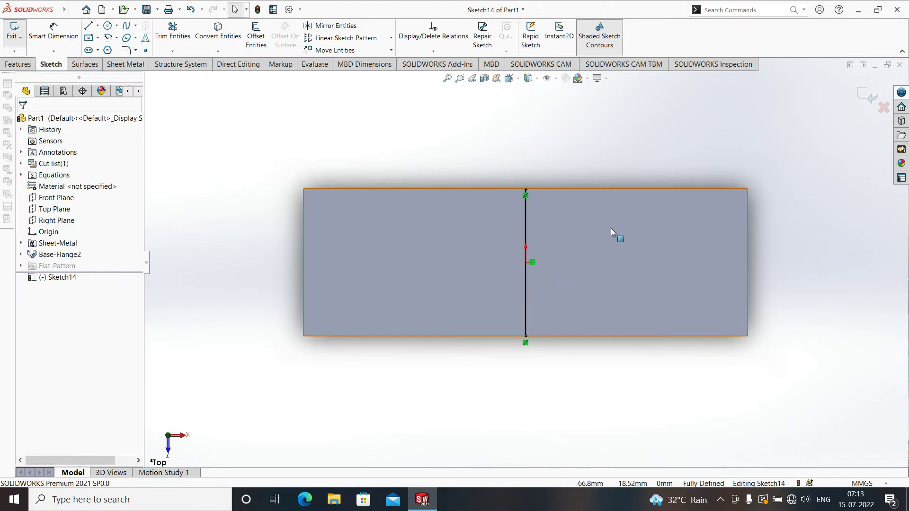
{"action": "left_click", "coordinate": [139, 64]}
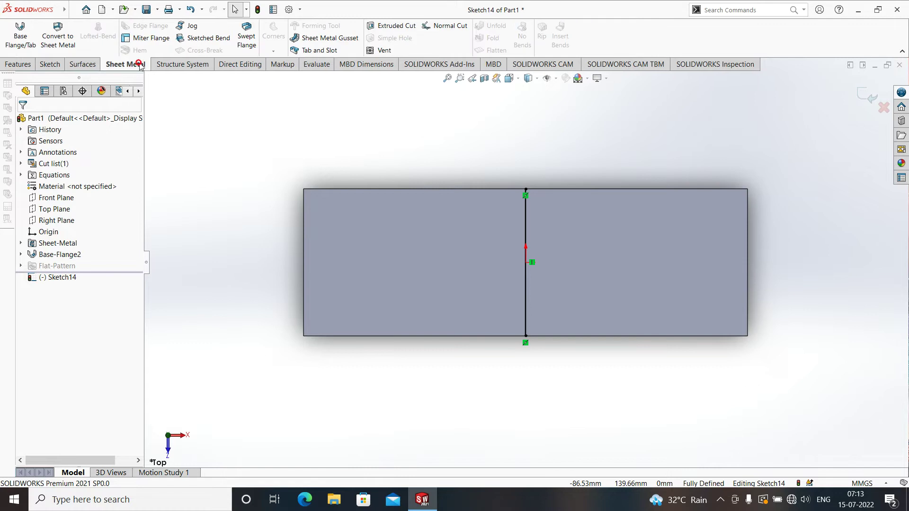
Jog the plate 50 mm at 35° along the line, left side fixed, with a larger custom bend radius
{"action": "left_click", "coordinate": [188, 27]}
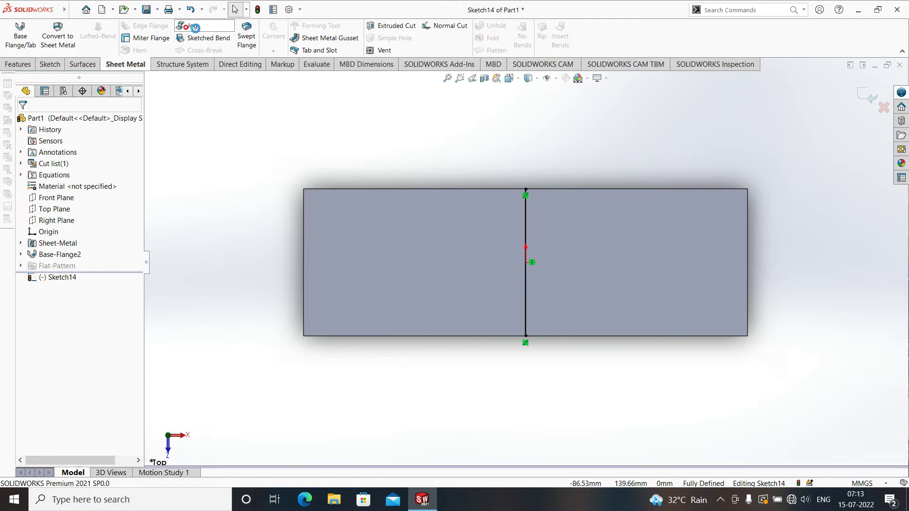
{"action": "left_click", "coordinate": [413, 265]}
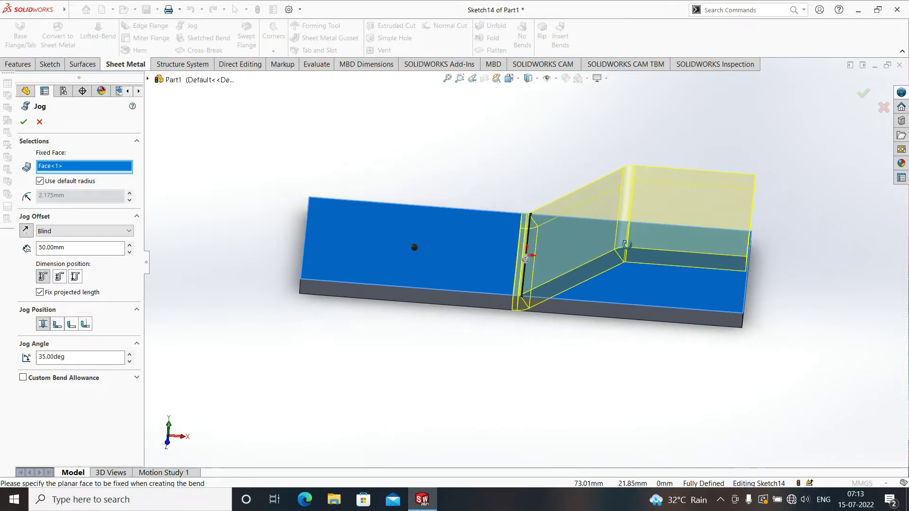
{"action": "middle_click_drag", "start_coordinate": [633, 288], "coordinate": [631, 231]}
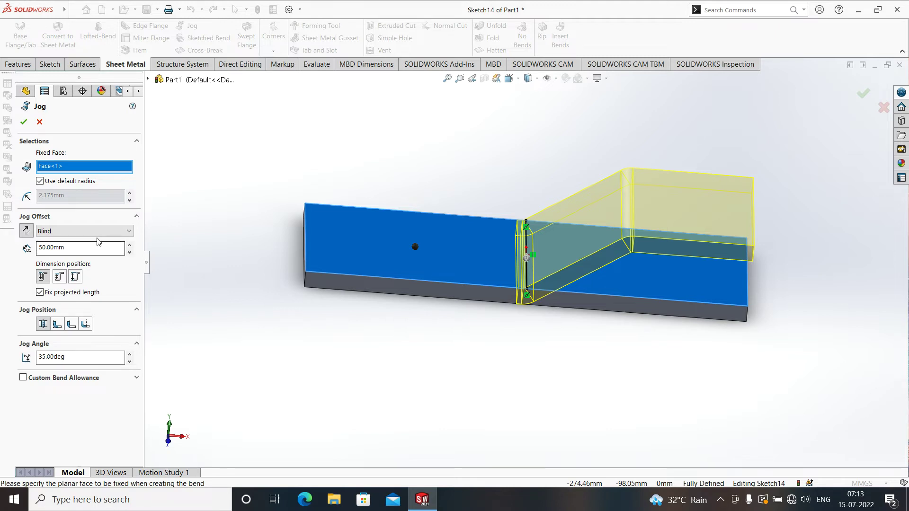
{"action": "left_click", "coordinate": [40, 182]}
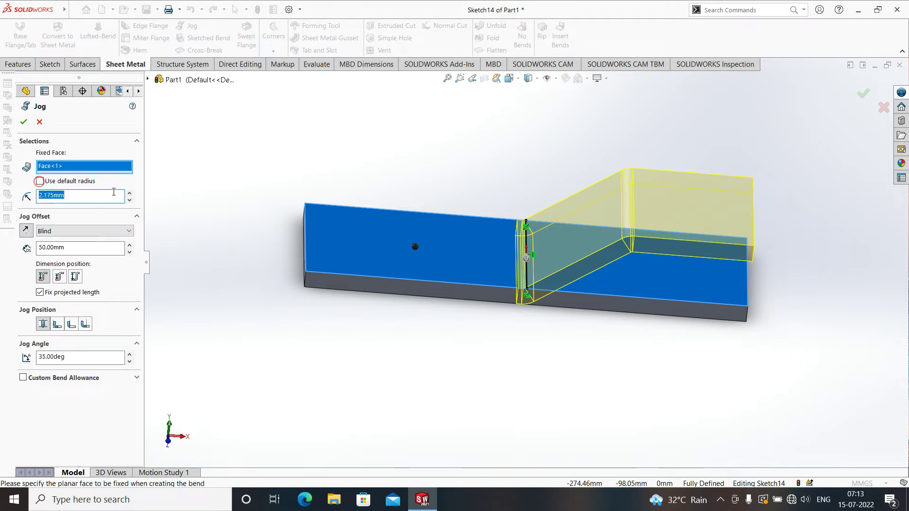
{"action": "left_click", "coordinate": [128, 194]}
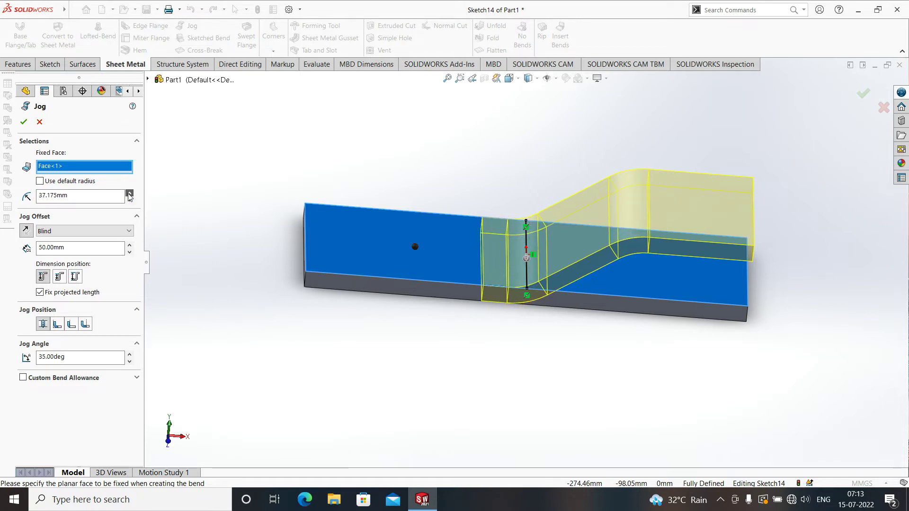
{"action": "left_click", "coordinate": [23, 122]}
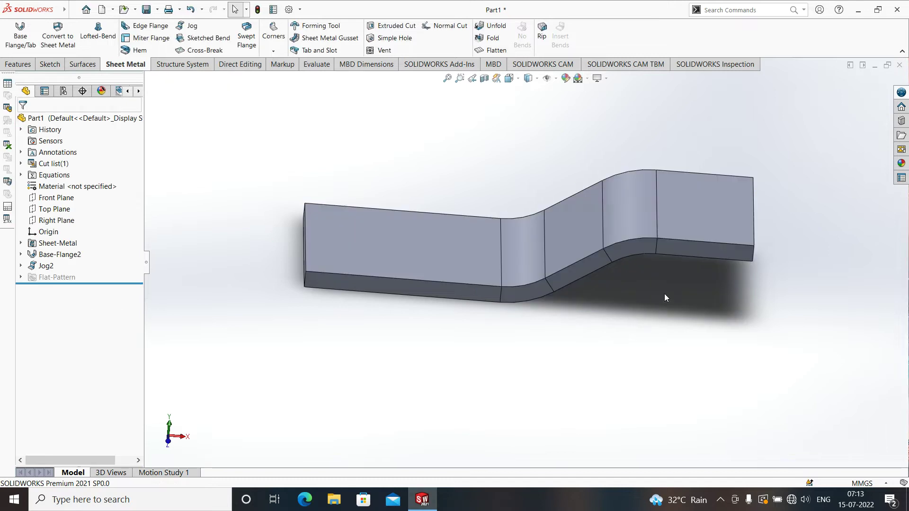
Zoom around the jogged plate and select its raised flat face
{"action": "scroll", "coordinate": [570, 298], "scroll_direction": "down", "scroll_amount": 3}
{"action": "scroll", "coordinate": [570, 294], "scroll_direction": "up", "scroll_amount": 2}
{"action": "scroll", "coordinate": [575, 235], "scroll_direction": "down", "scroll_amount": 3}
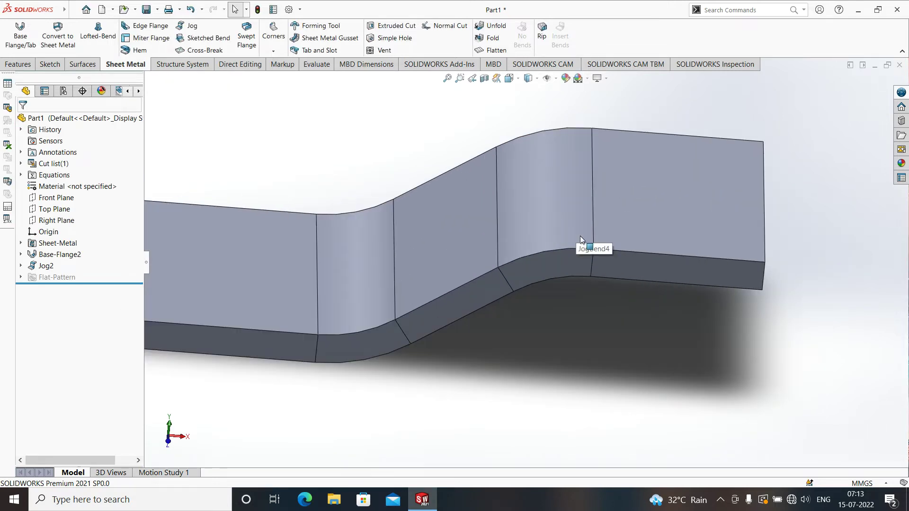
{"action": "scroll", "coordinate": [587, 290], "scroll_direction": "down", "scroll_amount": 1}
{"action": "scroll", "coordinate": [579, 349], "scroll_direction": "down", "scroll_amount": 1}
{"action": "scroll", "coordinate": [569, 274], "scroll_direction": "down", "scroll_amount": 1}
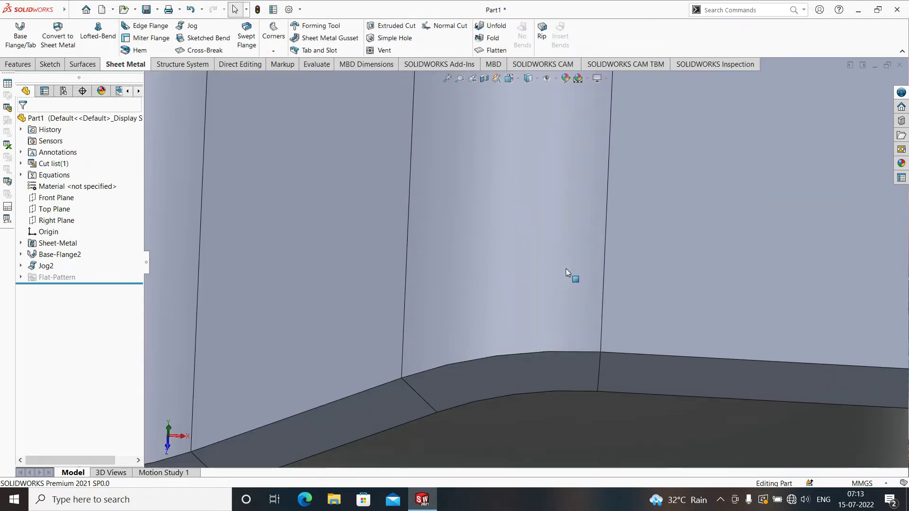
{"action": "scroll", "coordinate": [576, 347], "scroll_direction": "up", "scroll_amount": 1}
{"action": "scroll", "coordinate": [596, 356], "scroll_direction": "up", "scroll_amount": 1}
{"action": "scroll", "coordinate": [597, 353], "scroll_direction": "up", "scroll_amount": 1}
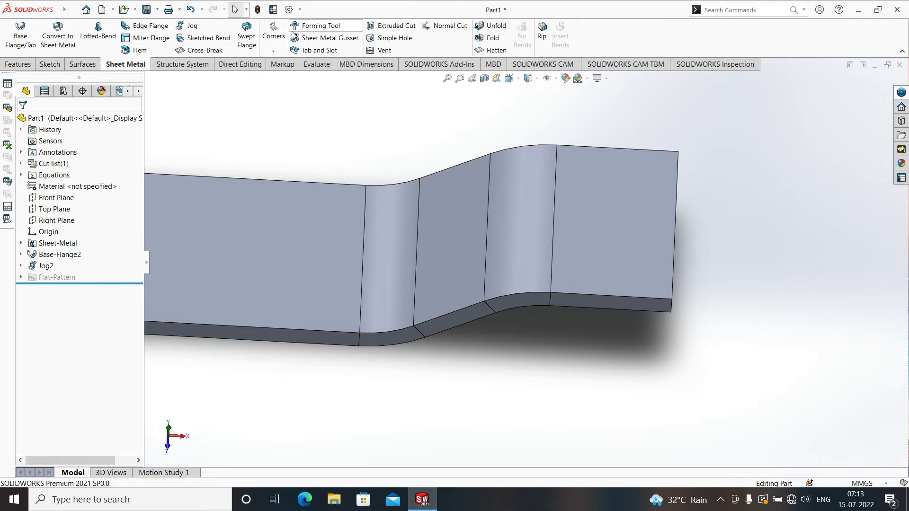
{"action": "left_click", "coordinate": [572, 197]}
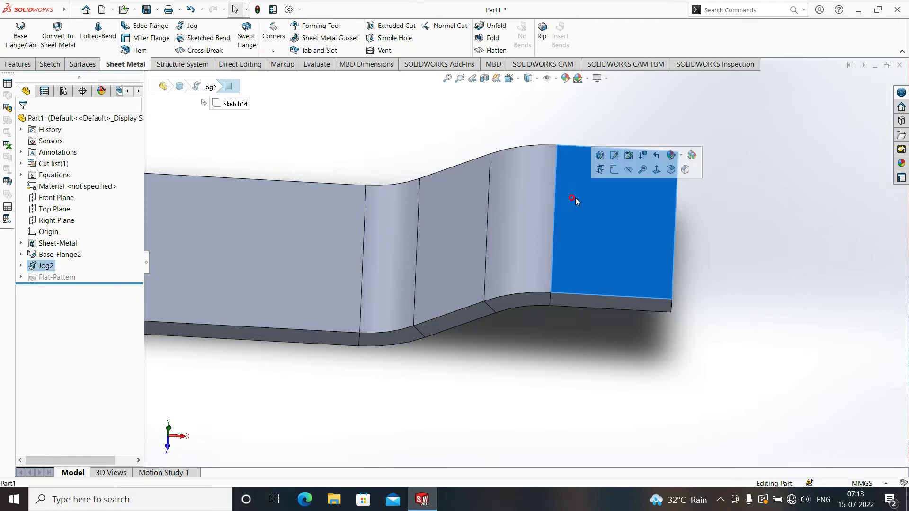
Open a sketch on the raised face, discarding several misplaced rectangle attempts
{"action": "left_click", "coordinate": [614, 170]}
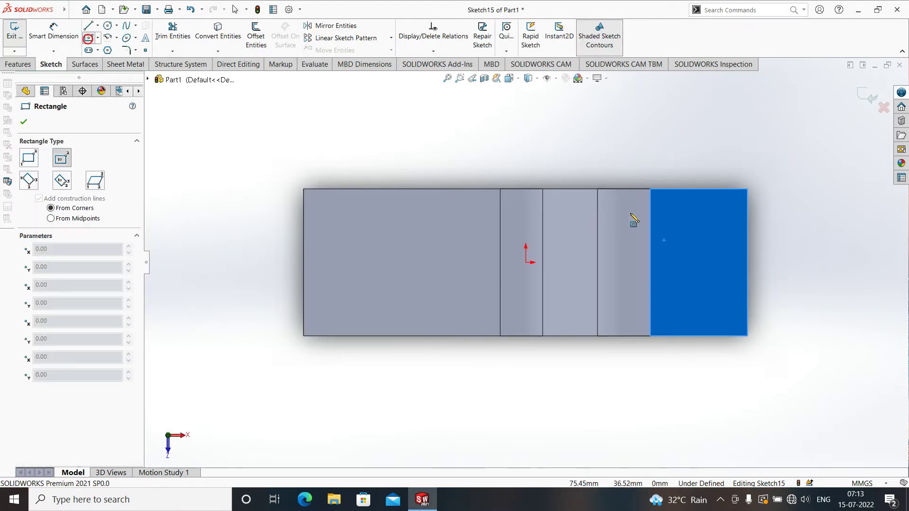
{"action": "left_click", "coordinate": [615, 211]}
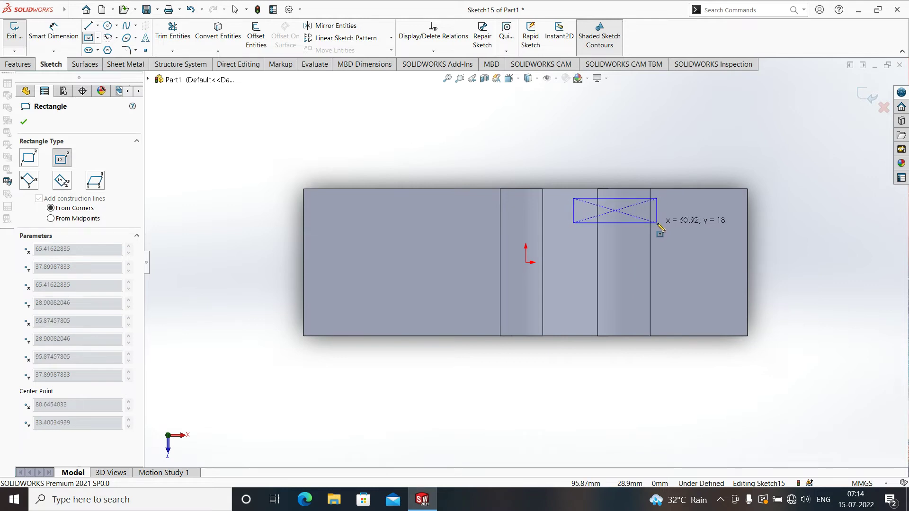
{"action": "key", "text": "Escape"}
{"action": "left_click", "coordinate": [94, 37]}
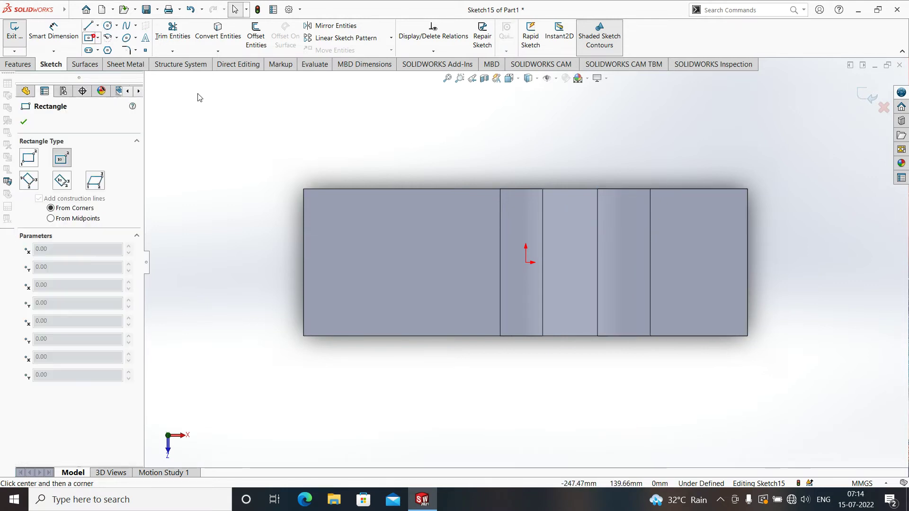
{"action": "left_click", "coordinate": [616, 233]}
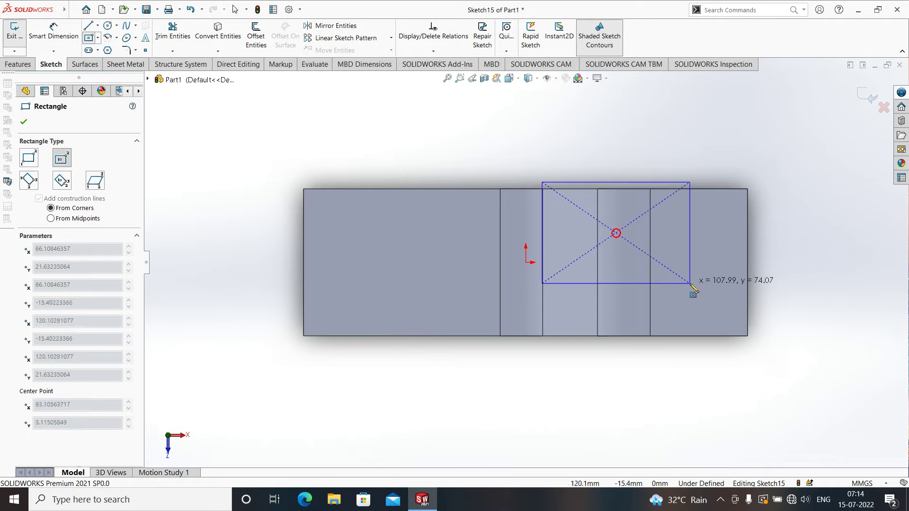
{"action": "key", "text": "Escape"}
{"action": "key", "text": "Return"}
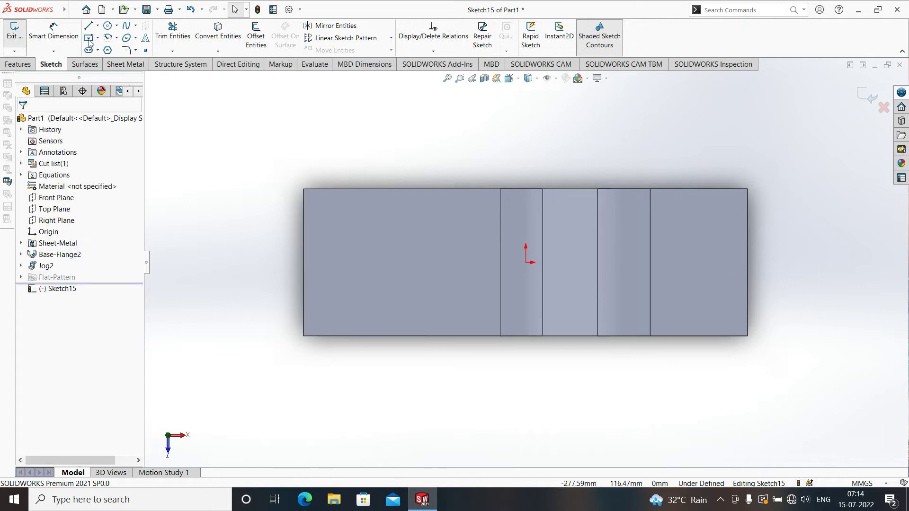
{"action": "left_click", "coordinate": [625, 244]}
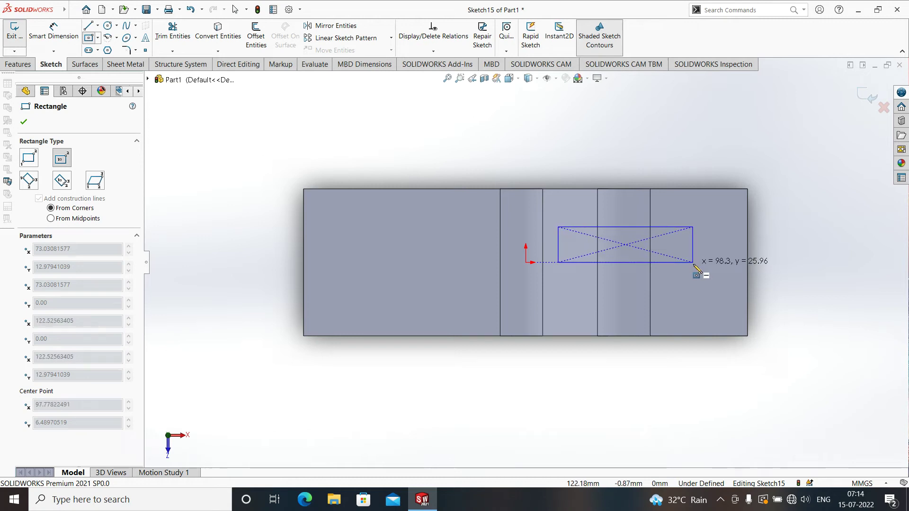
{"action": "key", "text": "Escape"}
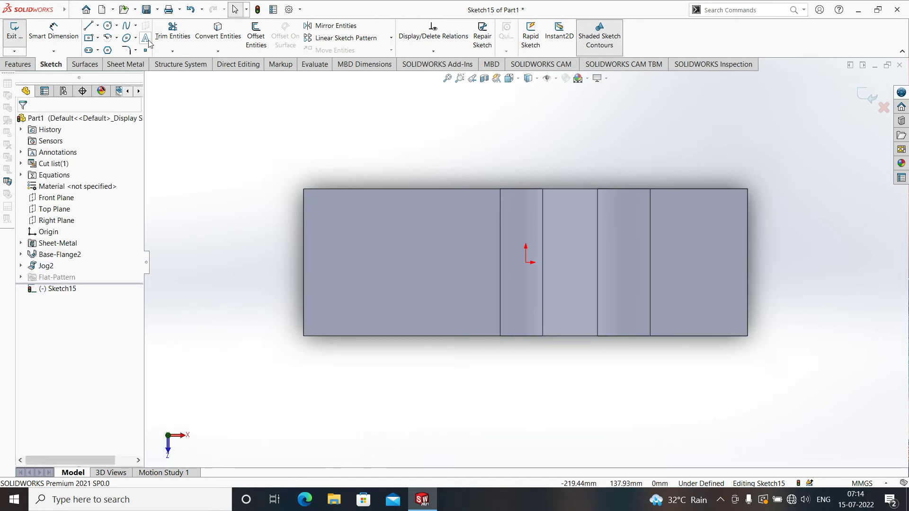
Draw a centre rectangle on the raised end beside the bend as the slot outline
{"action": "left_click", "coordinate": [89, 40]}
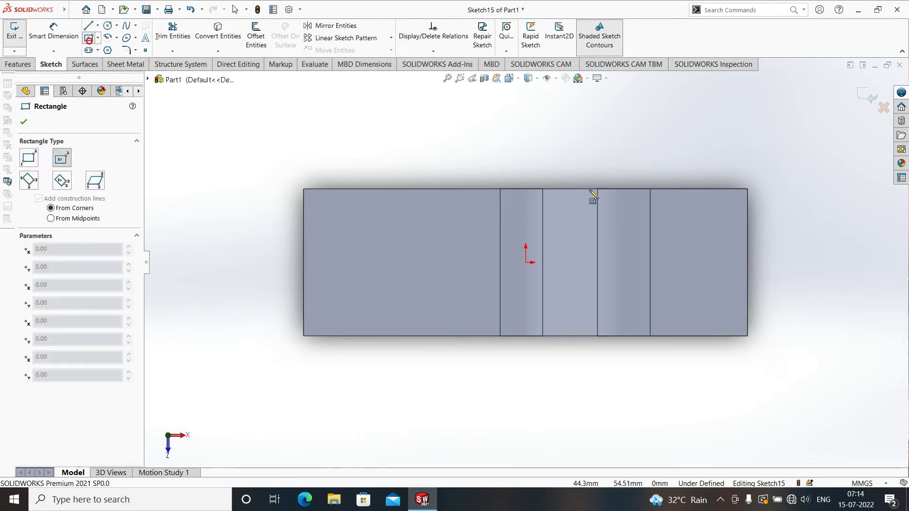
{"action": "left_click", "coordinate": [664, 246]}
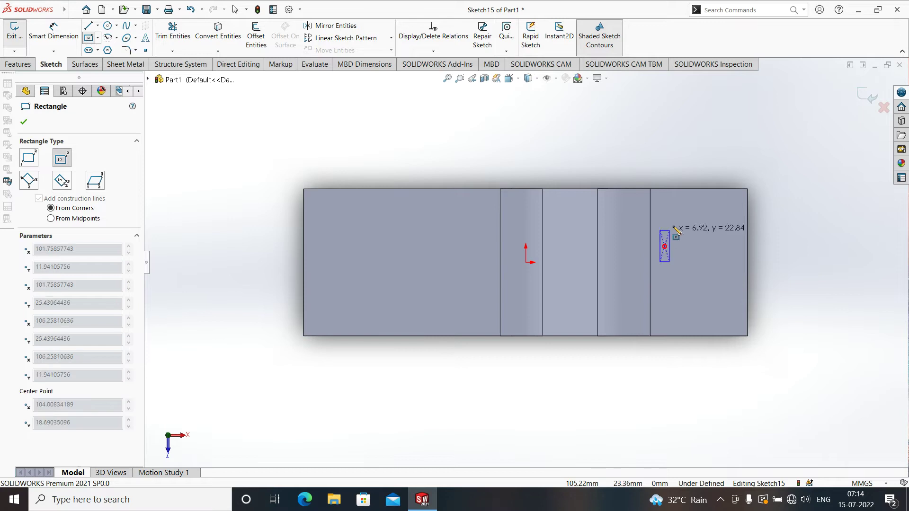
{"action": "left_click", "coordinate": [719, 226]}
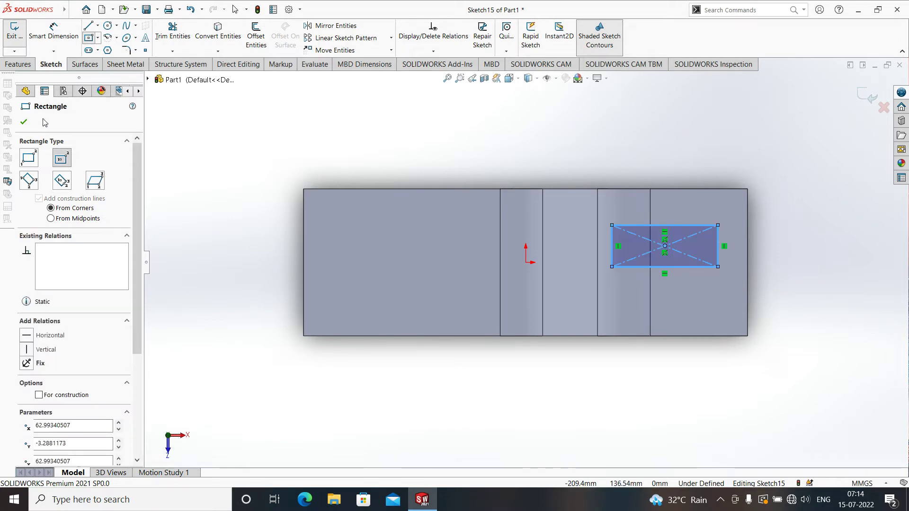
{"action": "left_click", "coordinate": [23, 122]}
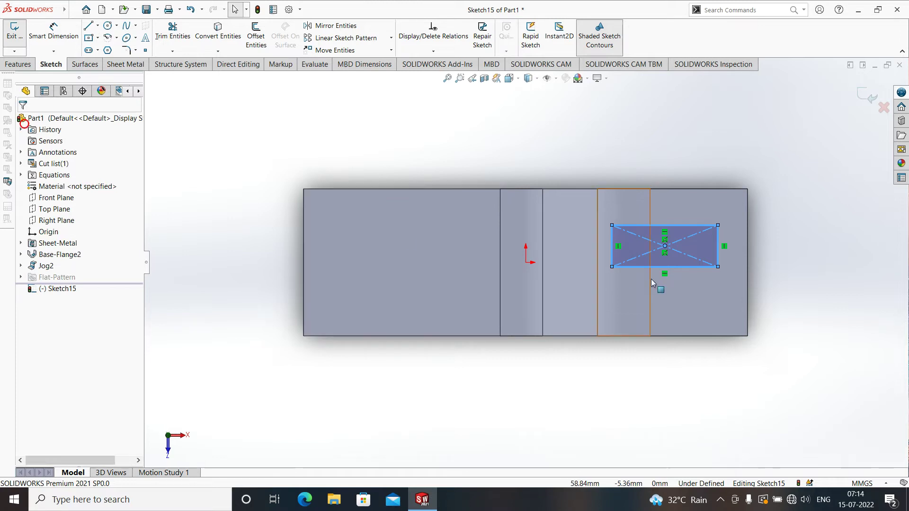
{"action": "middle_click_drag", "start_coordinate": [764, 357], "coordinate": [757, 284]}
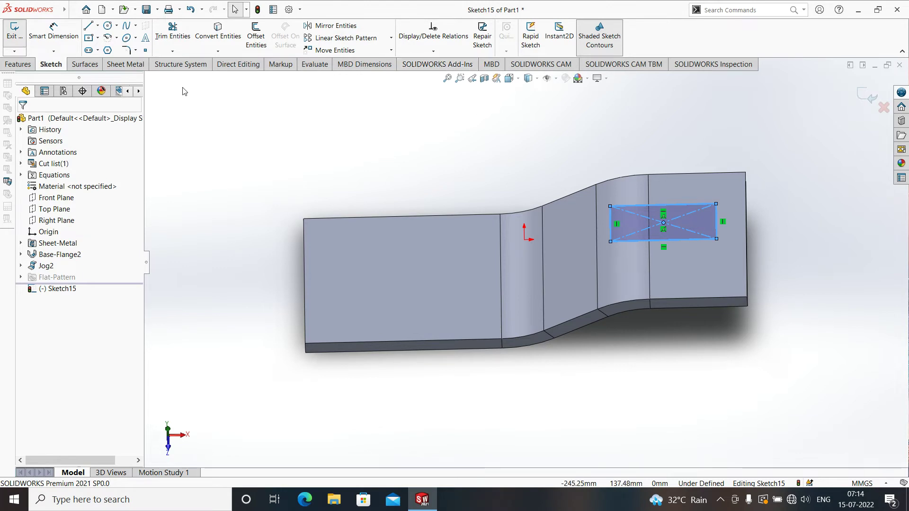
{"action": "left_click", "coordinate": [117, 68]}
Extrude-cut the rectangle Through All from the Sketch Plane, leaving Normal cut unchecked
{"action": "left_click", "coordinate": [397, 26]}
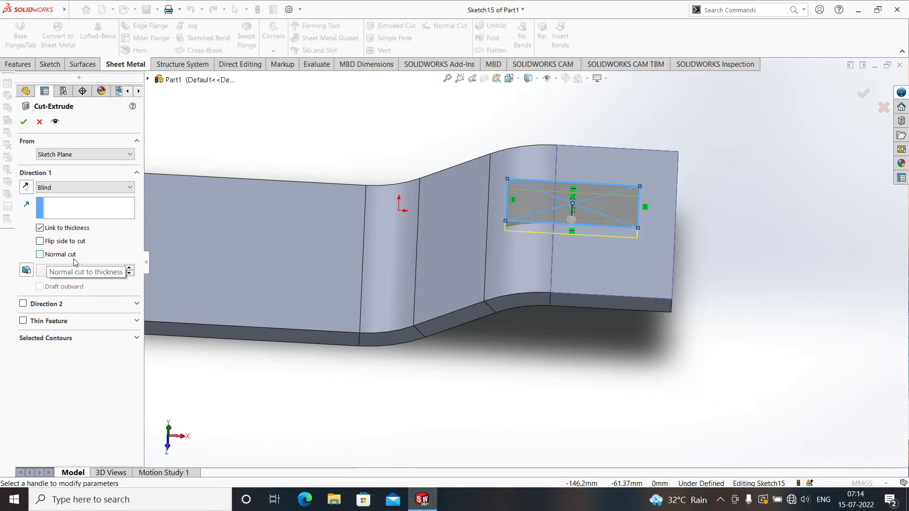
{"action": "left_click", "coordinate": [40, 255]}
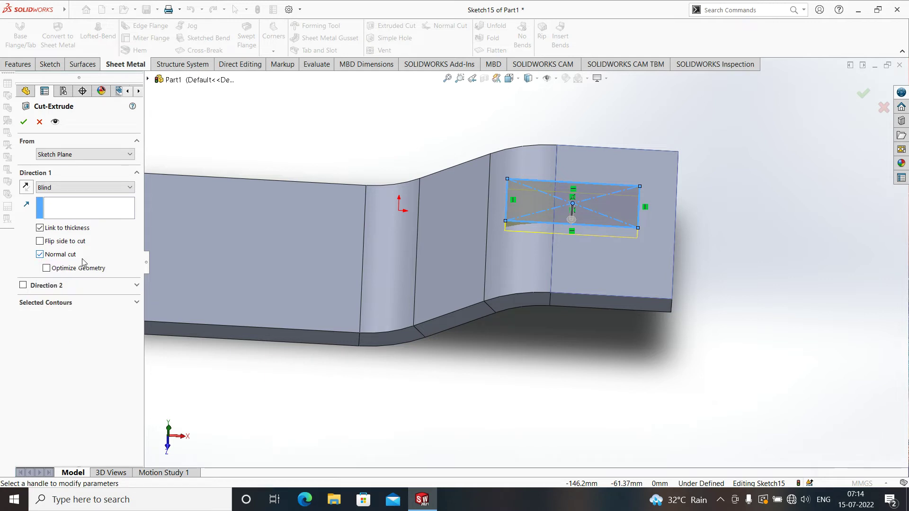
{"action": "left_click", "coordinate": [40, 255]}
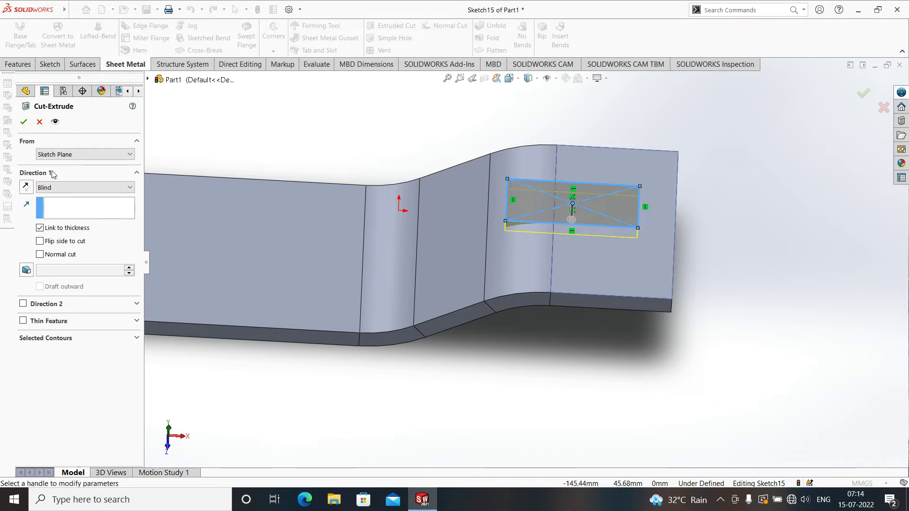
{"action": "left_click", "coordinate": [127, 155]}
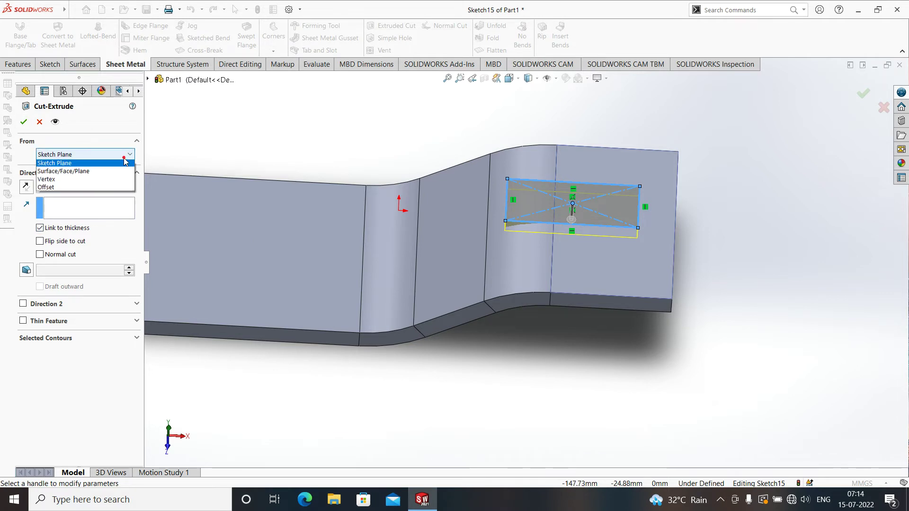
{"action": "left_click", "coordinate": [127, 158]}
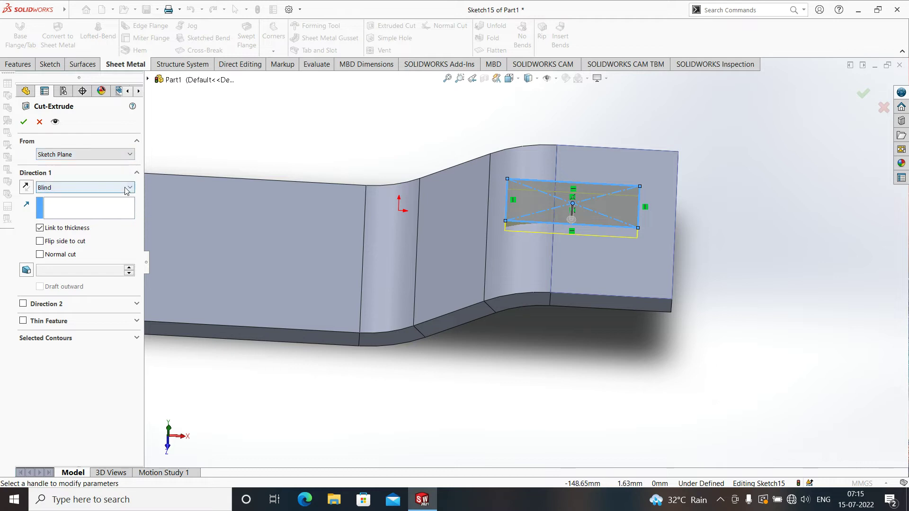
{"action": "left_click", "coordinate": [111, 187]}
{"action": "left_click", "coordinate": [109, 206]}
{"action": "mouse_move", "coordinate": [450, 351]}
{"action": "middle_mouse_down"}
{"action": "mouse_move", "coordinate": [470, 361]}
{"action": "mouse_move", "coordinate": [478, 335]}
{"action": "middle_mouse_up"}
{"action": "left_click", "coordinate": [22, 120]}
{"action": "mouse_move", "coordinate": [662, 249]}
{"action": "middle_mouse_down"}
{"action": "mouse_move", "coordinate": [630, 332]}
{"action": "mouse_move", "coordinate": [649, 325]}
{"action": "mouse_move", "coordinate": [672, 359]}
{"action": "mouse_move", "coordinate": [655, 319]}
{"action": "mouse_move", "coordinate": [659, 179]}
{"action": "mouse_move", "coordinate": [672, 197]}
{"action": "mouse_move", "coordinate": [676, 265]}
{"action": "mouse_move", "coordinate": [660, 334]}
{"action": "middle_mouse_up"}
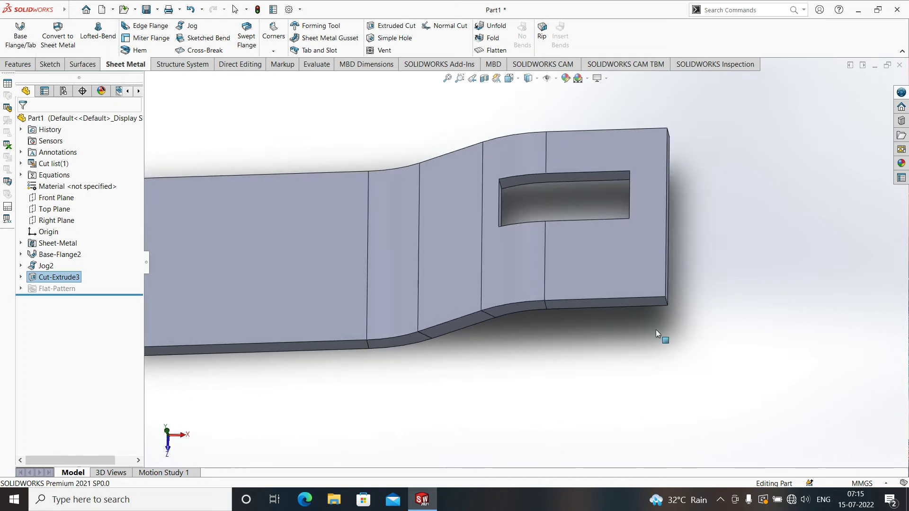
Flatten the plate and orbit the flat pattern to a near-vertical view
{"action": "left_click", "coordinate": [496, 50]}
{"action": "scroll", "coordinate": [572, 273], "scroll_direction": "down", "scroll_amount": 2}
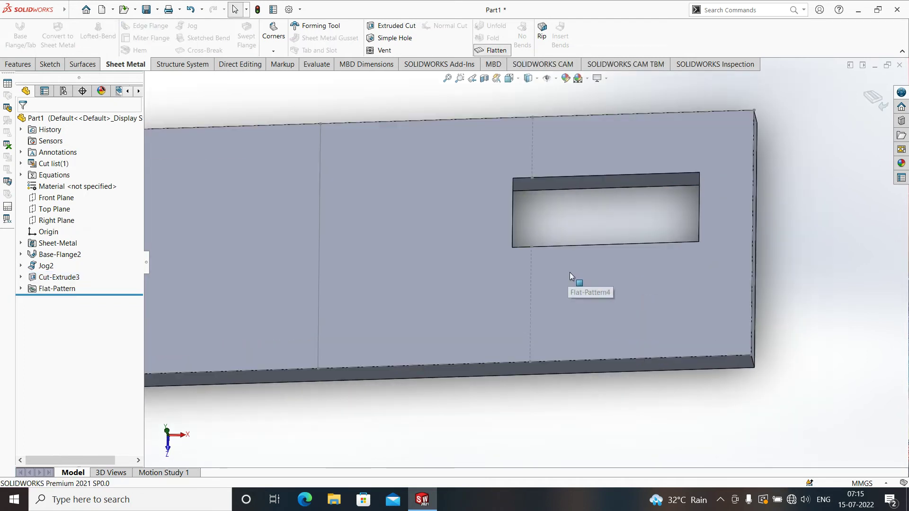
{"action": "scroll", "coordinate": [578, 268], "scroll_direction": "up", "scroll_amount": 1}
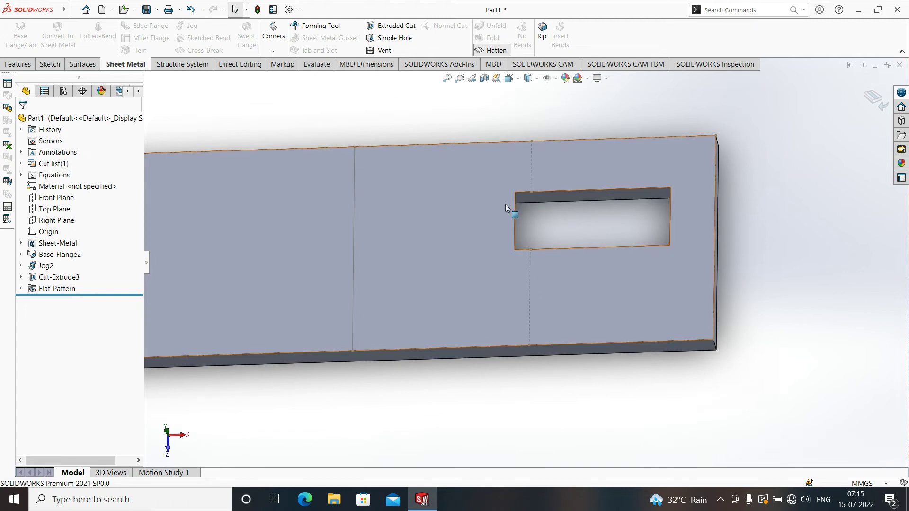
{"action": "middle_click_drag", "start_coordinate": [609, 320], "coordinate": [549, 311]}
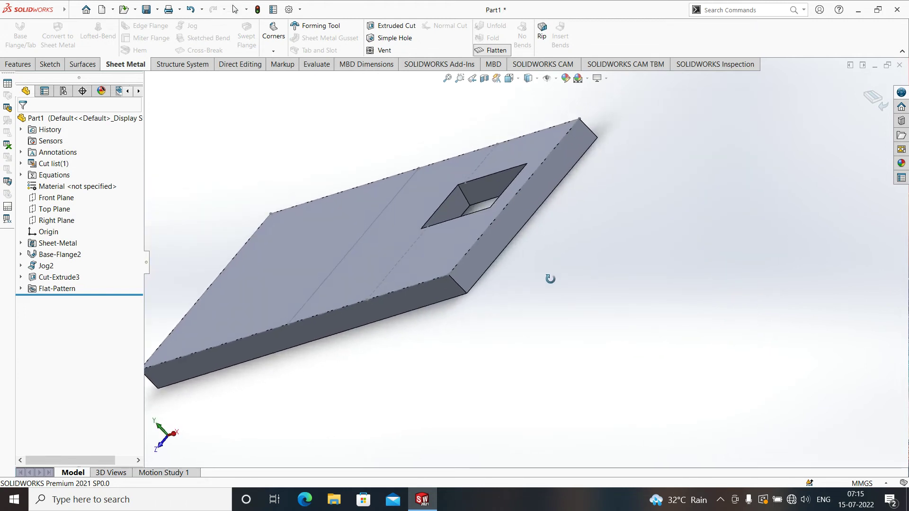
{"action": "scroll", "coordinate": [470, 249], "scroll_direction": "down", "scroll_amount": 3}
{"action": "scroll", "coordinate": [536, 215], "scroll_direction": "down", "scroll_amount": 1}
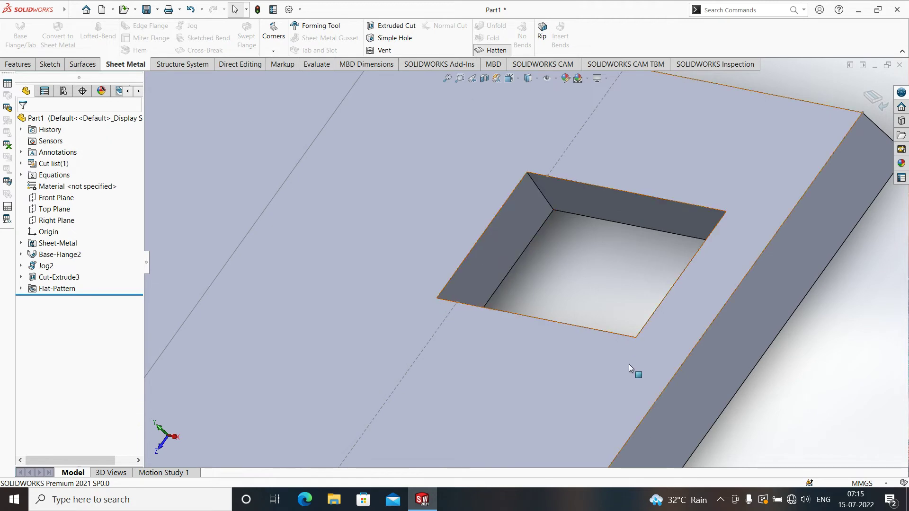
{"action": "scroll", "coordinate": [631, 406], "scroll_direction": "up", "scroll_amount": 2}
{"action": "scroll", "coordinate": [655, 376], "scroll_direction": "up", "scroll_amount": 1}
{"action": "scroll", "coordinate": [523, 392], "scroll_direction": "up", "scroll_amount": 2}
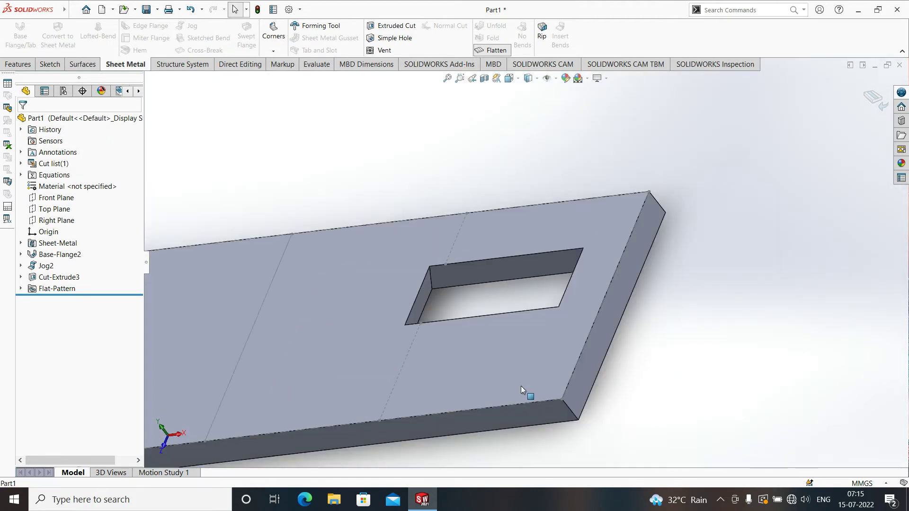
{"action": "scroll", "coordinate": [516, 385], "scroll_direction": "up", "scroll_amount": 1}
{"action": "mouse_move", "coordinate": [516, 385]}
{"action": "middle_mouse_down"}
{"action": "mouse_move", "coordinate": [412, 136]}
{"action": "mouse_move", "coordinate": [425, 135]}
{"action": "middle_mouse_up"}
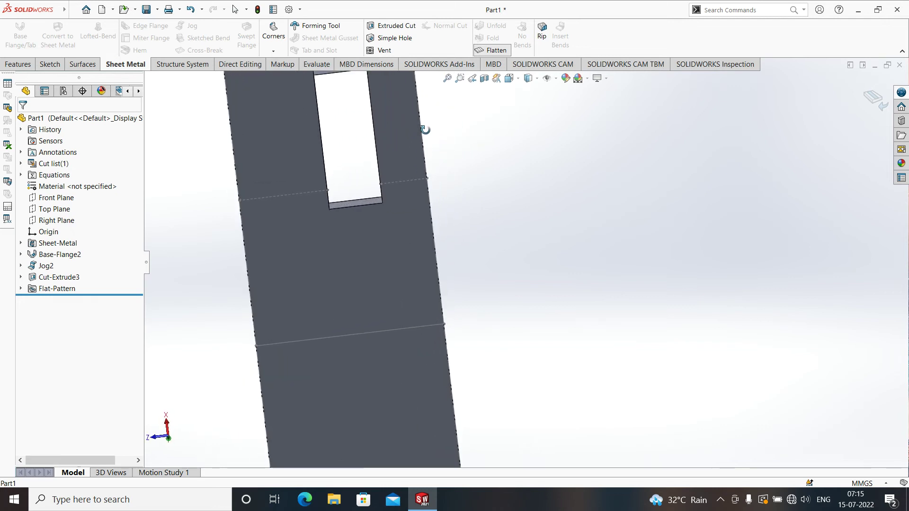
Zoom and orbit around the flat pattern to inspect the slot walls
{"action": "scroll", "coordinate": [426, 135], "scroll_direction": "up", "scroll_amount": 1}
{"action": "scroll", "coordinate": [410, 163], "scroll_direction": "up", "scroll_amount": 2}
{"action": "scroll", "coordinate": [454, 296], "scroll_direction": "down", "scroll_amount": 1}
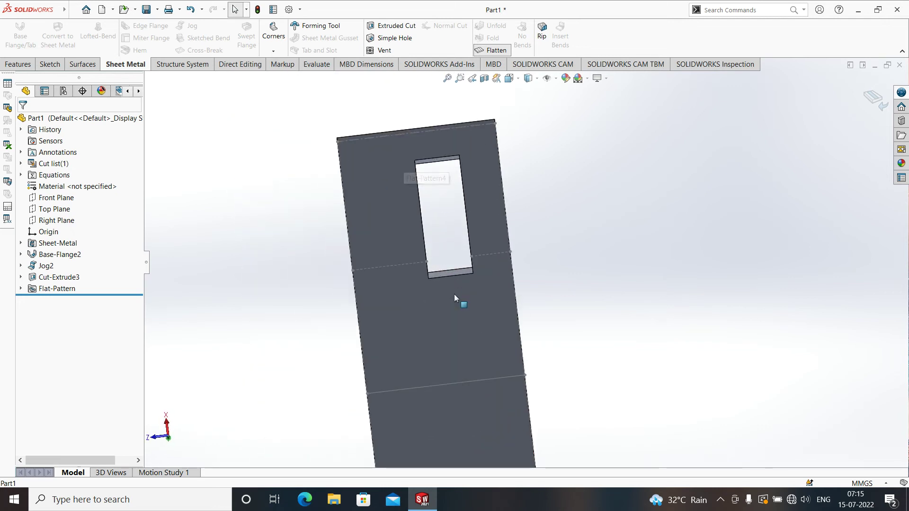
{"action": "scroll", "coordinate": [454, 277], "scroll_direction": "down", "scroll_amount": 2}
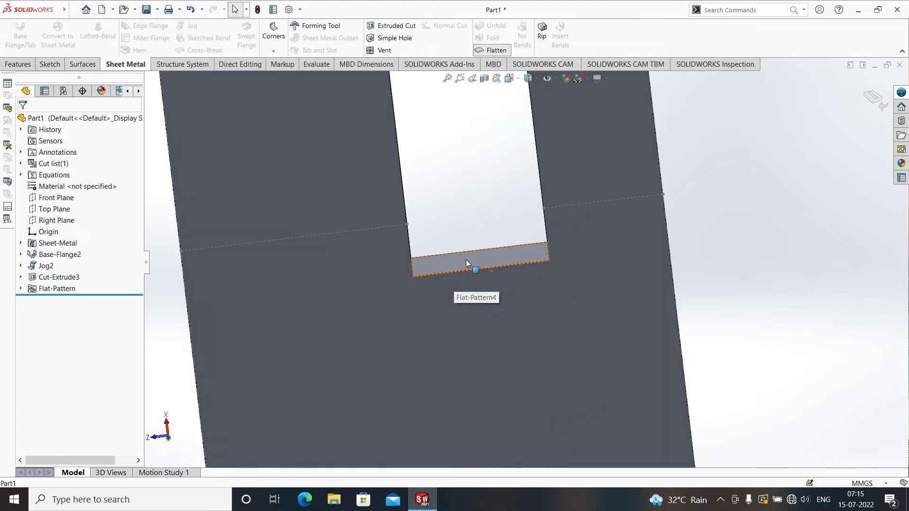
{"action": "scroll", "coordinate": [497, 263], "scroll_direction": "down", "scroll_amount": 2}
{"action": "middle_click_drag", "start_coordinate": [526, 268], "coordinate": [538, 306]}
{"action": "middle_click_drag", "start_coordinate": [581, 353], "coordinate": [586, 357]}
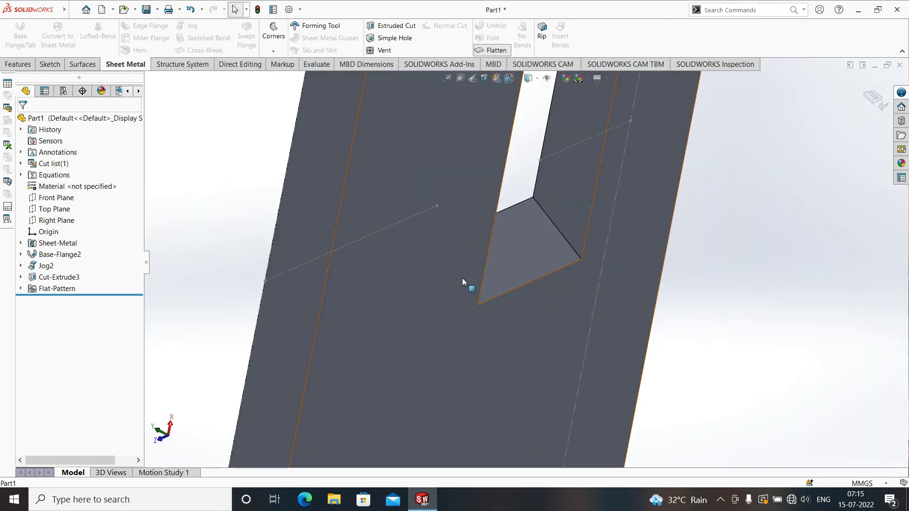
{"action": "scroll", "coordinate": [539, 274], "scroll_direction": "up", "scroll_amount": 2}
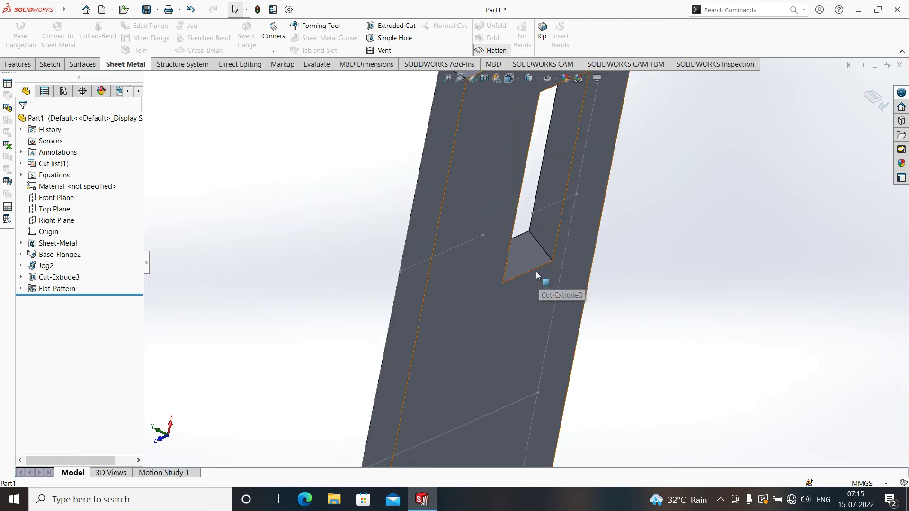
{"action": "scroll", "coordinate": [536, 271], "scroll_direction": "up", "scroll_amount": 2}
{"action": "middle_click_drag", "start_coordinate": [521, 268], "coordinate": [543, 246]}
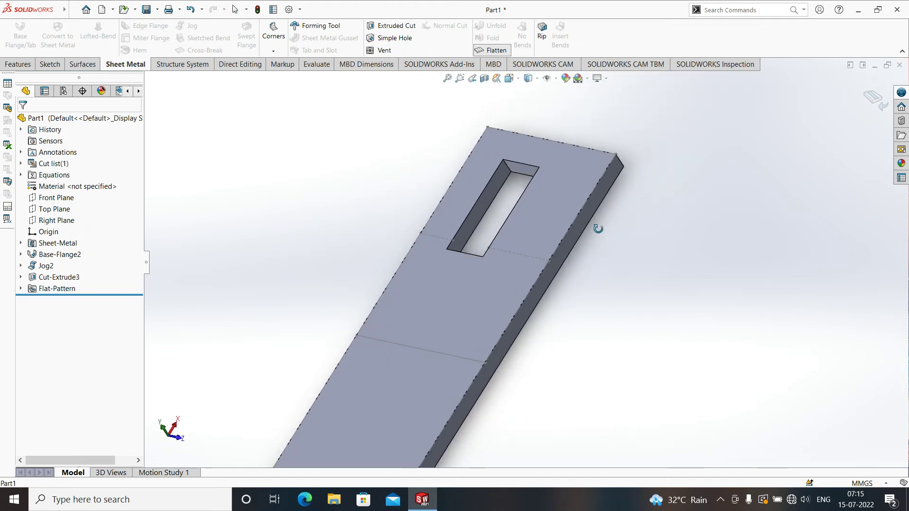
{"action": "scroll", "coordinate": [543, 246], "scroll_direction": "down", "scroll_amount": 3}
{"action": "scroll", "coordinate": [432, 356], "scroll_direction": "up", "scroll_amount": 3}
{"action": "mouse_move", "coordinate": [413, 390]}
{"action": "middle_mouse_down"}
{"action": "mouse_move", "coordinate": [373, 374]}
{"action": "mouse_move", "coordinate": [343, 418]}
{"action": "middle_mouse_up"}
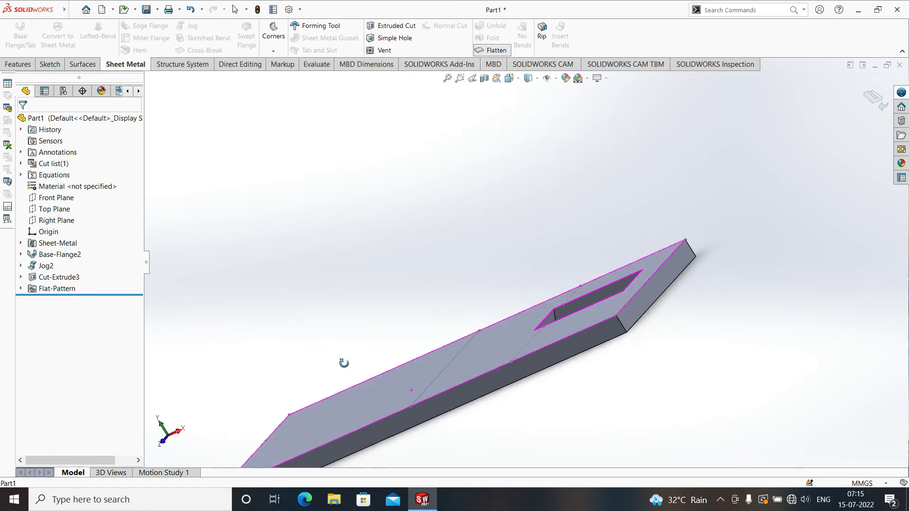
{"action": "scroll", "coordinate": [612, 355], "scroll_direction": "down", "scroll_amount": 3}
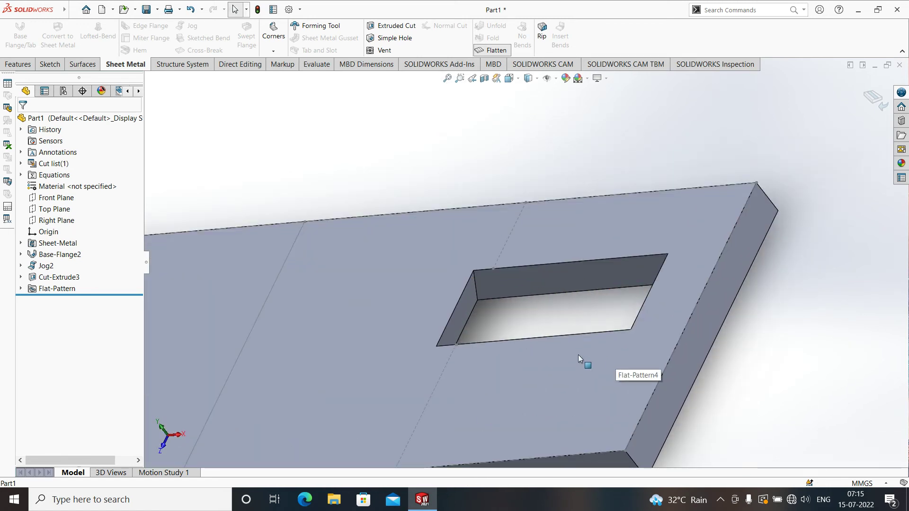
{"action": "scroll", "coordinate": [581, 352], "scroll_direction": "down", "scroll_amount": 2}
{"action": "scroll", "coordinate": [581, 352], "scroll_direction": "down", "scroll_amount": 1}
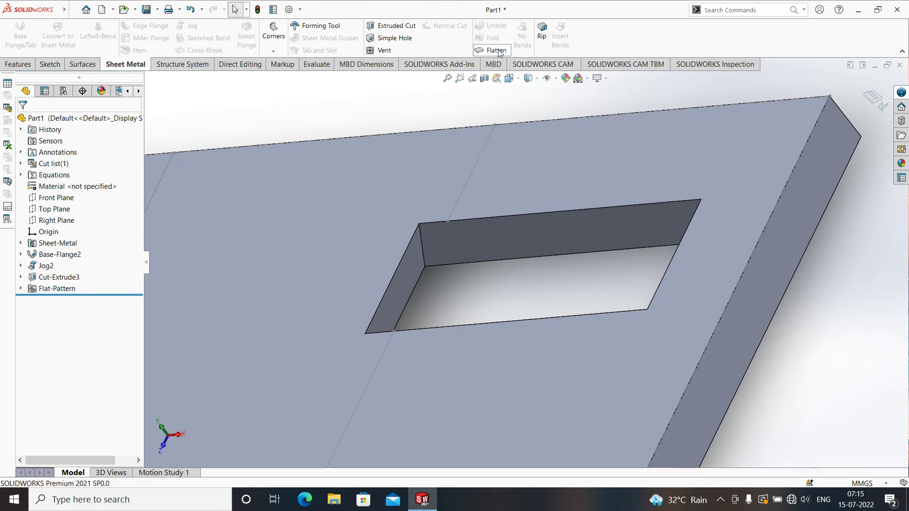
{"action": "scroll", "coordinate": [481, 270], "scroll_direction": "up", "scroll_amount": 2}
{"action": "scroll", "coordinate": [412, 221], "scroll_direction": "up", "scroll_amount": 3}
{"action": "scroll", "coordinate": [413, 220], "scroll_direction": "up", "scroll_amount": 2}
{"action": "scroll", "coordinate": [309, 188], "scroll_direction": "down", "scroll_amount": 4}
{"action": "scroll", "coordinate": [623, 322], "scroll_direction": "down", "scroll_amount": 1}
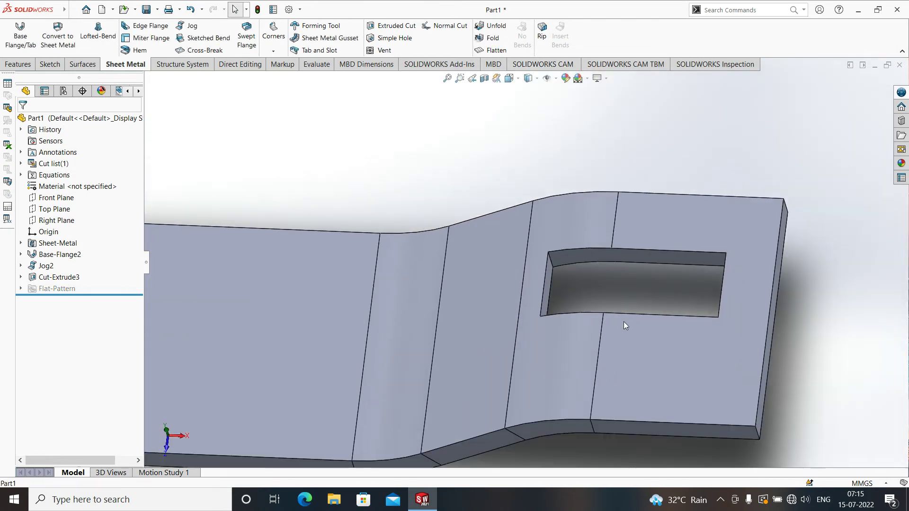
Apply Normal Cut1 to the slot's four wall faces
{"action": "left_click", "coordinate": [445, 28]}
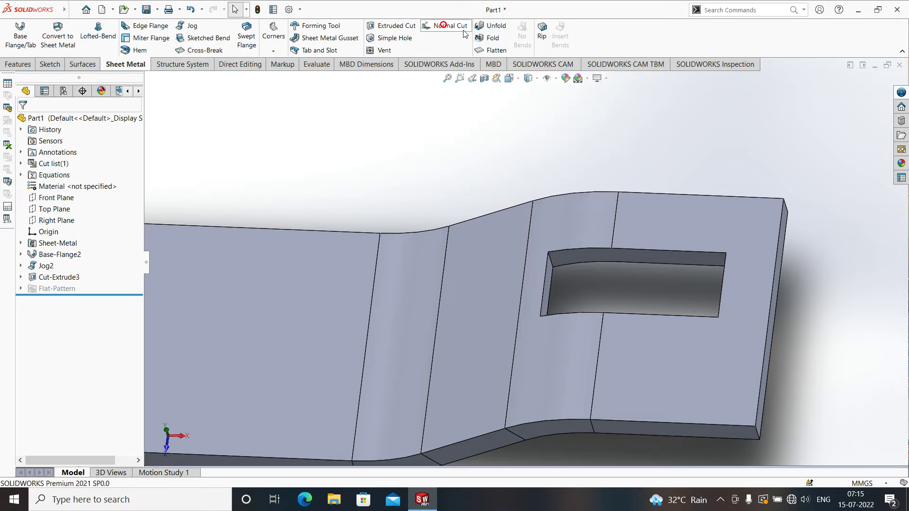
{"action": "left_click", "coordinate": [594, 255]}
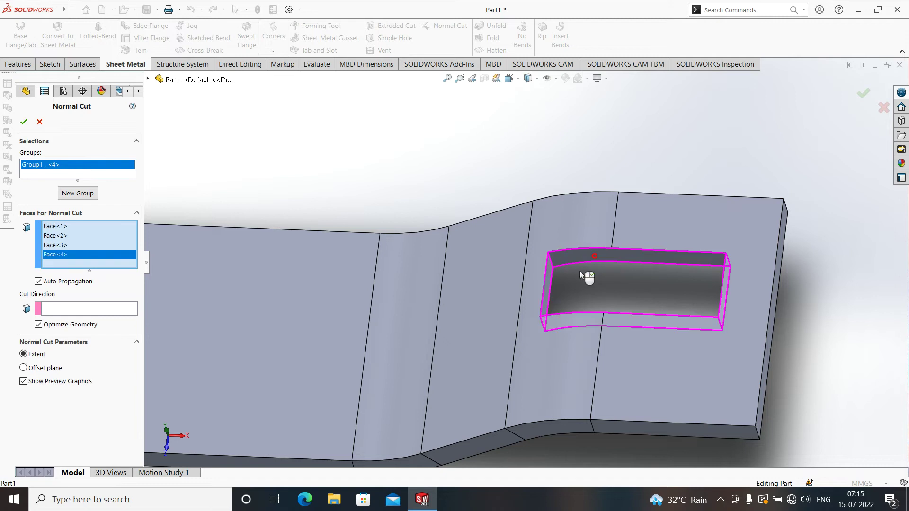
{"action": "left_click", "coordinate": [549, 286]}
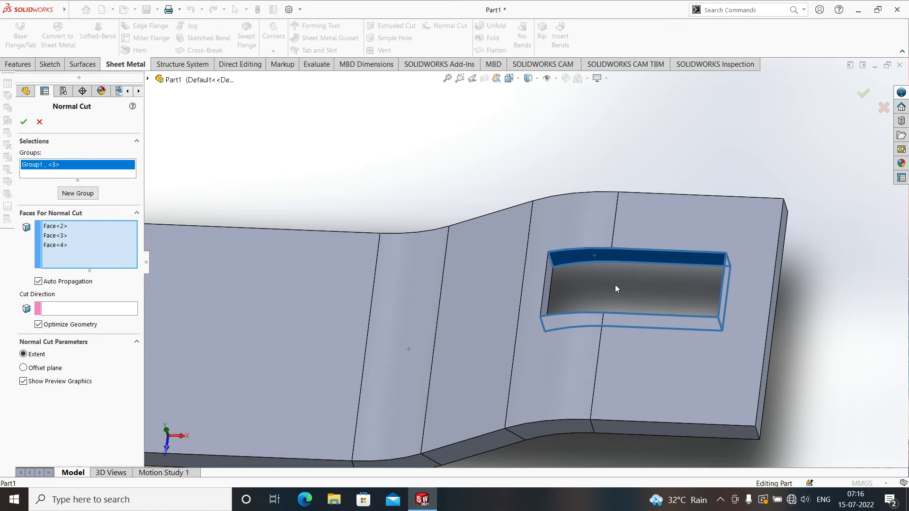
{"action": "left_click", "coordinate": [550, 287]}
{"action": "mouse_move", "coordinate": [599, 303]}
{"action": "middle_mouse_down"}
{"action": "mouse_move", "coordinate": [606, 305]}
{"action": "mouse_move", "coordinate": [609, 394]}
{"action": "mouse_move", "coordinate": [642, 343]}
{"action": "middle_mouse_up"}
{"action": "scroll", "coordinate": [609, 395], "scroll_direction": "up", "scroll_amount": 3}
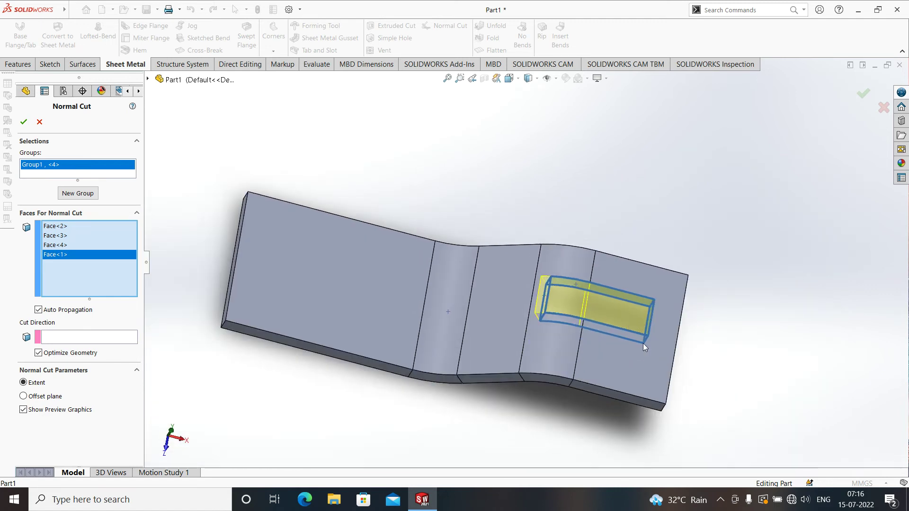
{"action": "scroll", "coordinate": [643, 343], "scroll_direction": "down", "scroll_amount": 4}
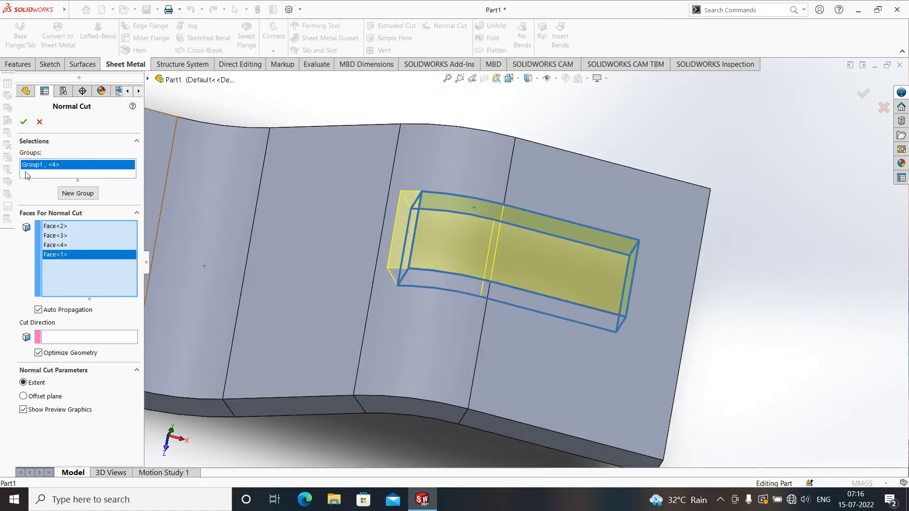
{"action": "left_click", "coordinate": [24, 122]}
{"action": "middle_click_drag", "start_coordinate": [528, 280], "coordinate": [523, 354]}
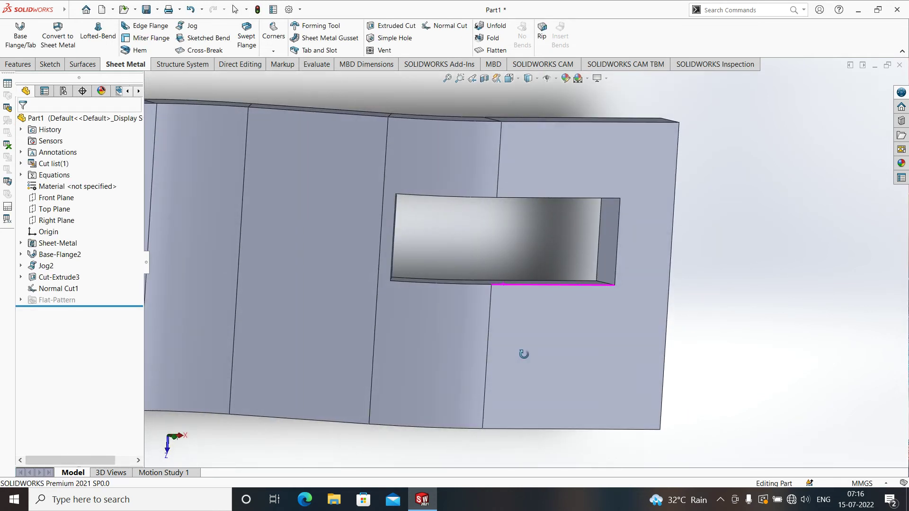
Orbit and zoom around the plate to inspect the squared slot walls from several sides
{"action": "middle_click_drag", "start_coordinate": [523, 355], "coordinate": [529, 224]}
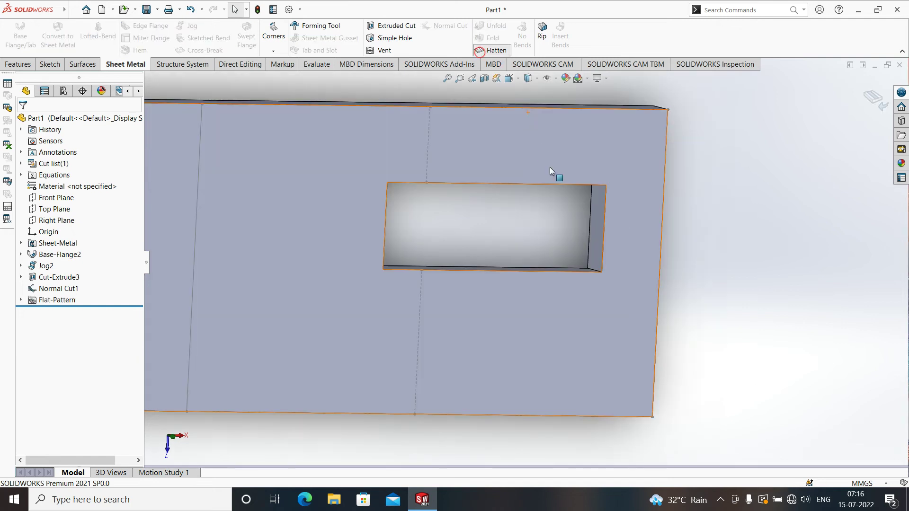
{"action": "mouse_move", "coordinate": [575, 327]}
{"action": "middle_mouse_down"}
{"action": "mouse_move", "coordinate": [524, 279]}
{"action": "mouse_move", "coordinate": [539, 308]}
{"action": "mouse_move", "coordinate": [539, 359]}
{"action": "mouse_move", "coordinate": [493, 155]}
{"action": "mouse_move", "coordinate": [524, 260]}
{"action": "mouse_move", "coordinate": [499, 126]}
{"action": "mouse_move", "coordinate": [513, 116]}
{"action": "mouse_move", "coordinate": [351, 288]}
{"action": "middle_mouse_up"}
{"action": "scroll", "coordinate": [426, 305], "scroll_direction": "down", "scroll_amount": 3}
{"action": "scroll", "coordinate": [426, 304], "scroll_direction": "up", "scroll_amount": 1}
{"action": "scroll", "coordinate": [510, 323], "scroll_direction": "up", "scroll_amount": 3}
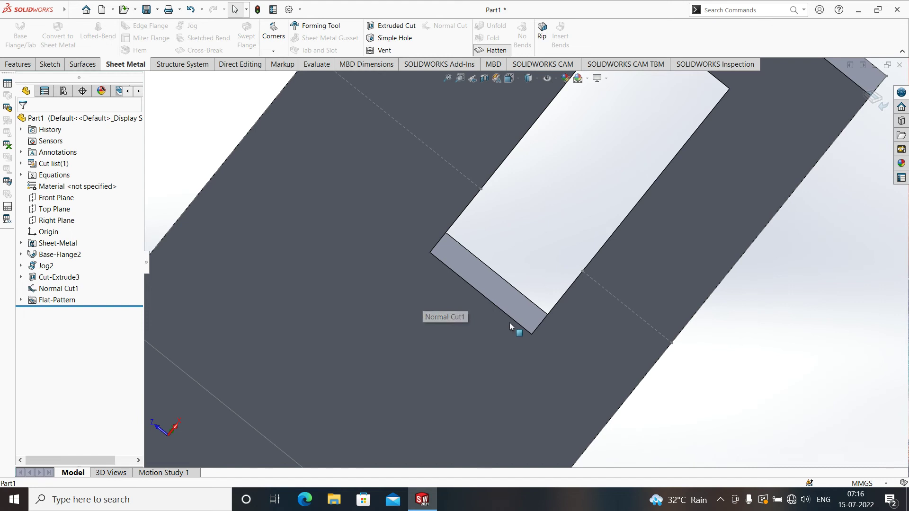
{"action": "scroll", "coordinate": [526, 272], "scroll_direction": "up", "scroll_amount": 3}
{"action": "mouse_move", "coordinate": [527, 272]}
{"action": "middle_mouse_down"}
{"action": "mouse_move", "coordinate": [614, 339]}
{"action": "mouse_move", "coordinate": [507, 204]}
{"action": "middle_mouse_up"}
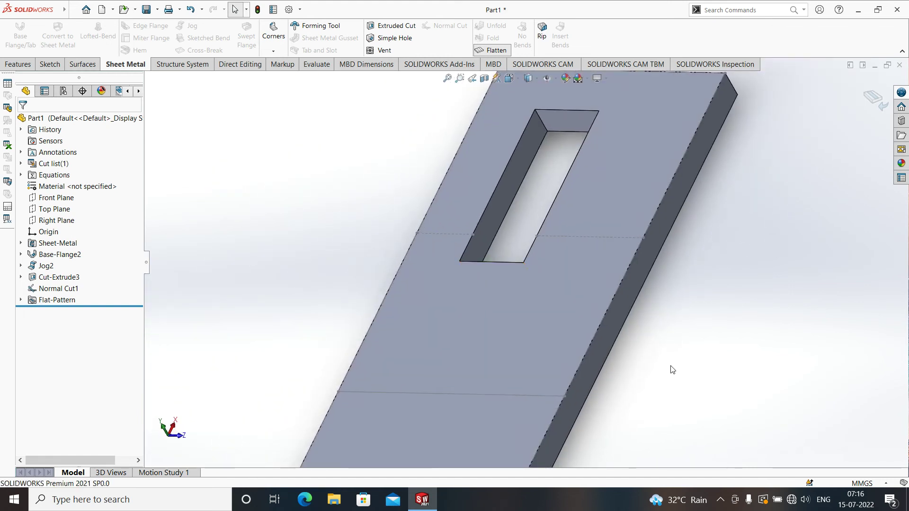
{"action": "scroll", "coordinate": [508, 205], "scroll_direction": "up", "scroll_amount": 3}
{"action": "scroll", "coordinate": [590, 220], "scroll_direction": "down", "scroll_amount": 3}
{"action": "scroll", "coordinate": [609, 254], "scroll_direction": "down", "scroll_amount": 2}
{"action": "mouse_move", "coordinate": [609, 254]}
{"action": "middle_mouse_down"}
{"action": "mouse_move", "coordinate": [641, 296]}
{"action": "mouse_move", "coordinate": [603, 318]}
{"action": "mouse_move", "coordinate": [587, 316]}
{"action": "mouse_move", "coordinate": [609, 339]}
{"action": "mouse_move", "coordinate": [624, 326]}
{"action": "mouse_move", "coordinate": [608, 325]}
{"action": "middle_mouse_up"}
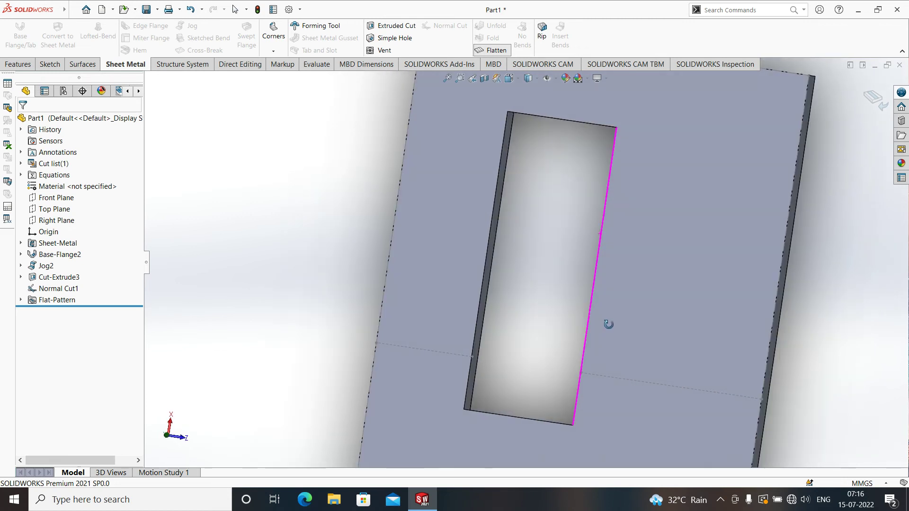
Undo Flatten, Normal Cut1 and Cut-Extrude3, then start a new extruded cut from the Sketch15 rectangle
{"action": "middle_click_drag", "start_coordinate": [608, 324], "coordinate": [594, 316]}
{"action": "key", "text": "ctrl+z"}
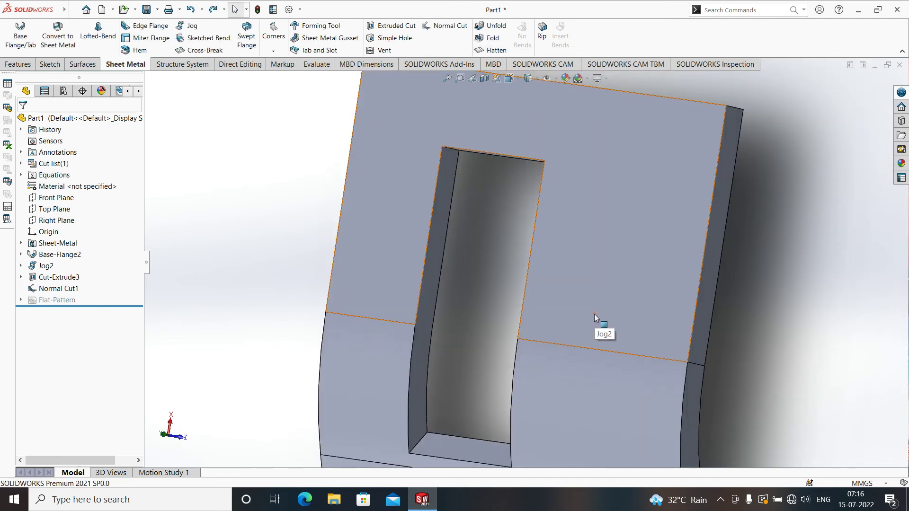
{"action": "key", "text": "ctrl+z"}
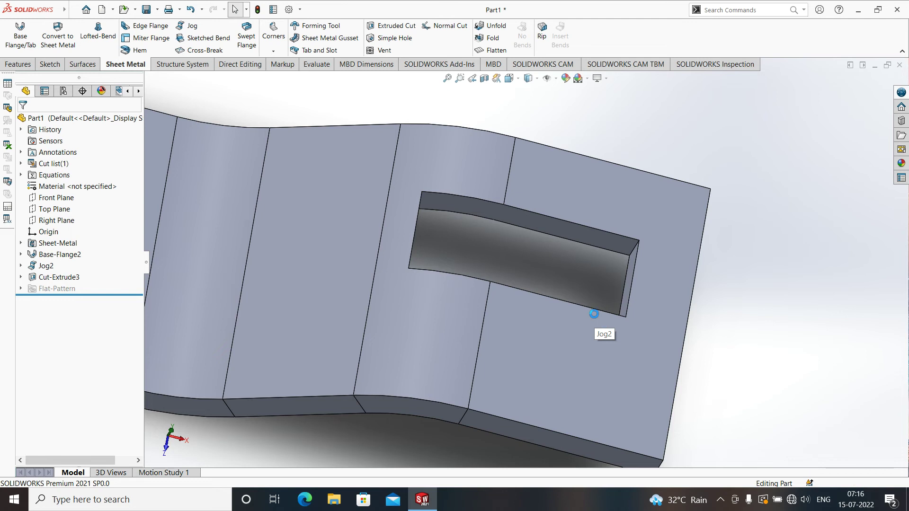
{"action": "key", "text": "ctrl+z"}
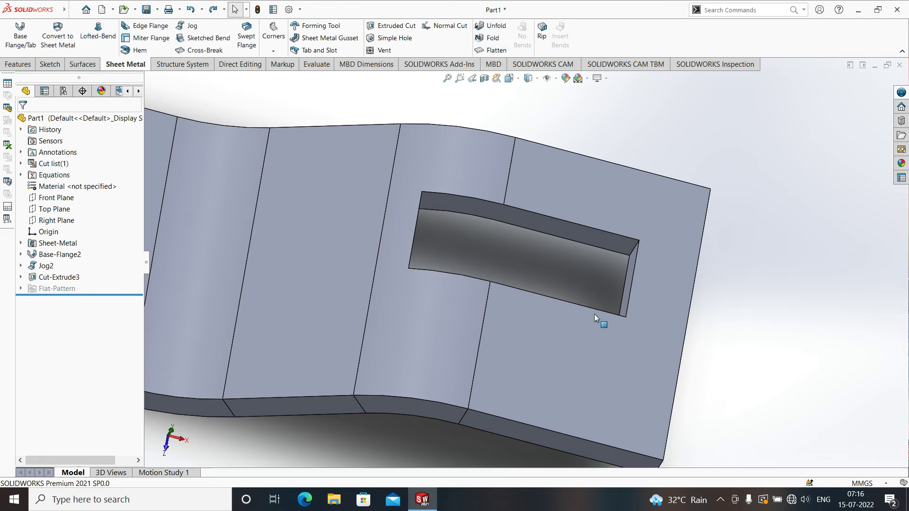
{"action": "key", "text": "ctrl+z"}
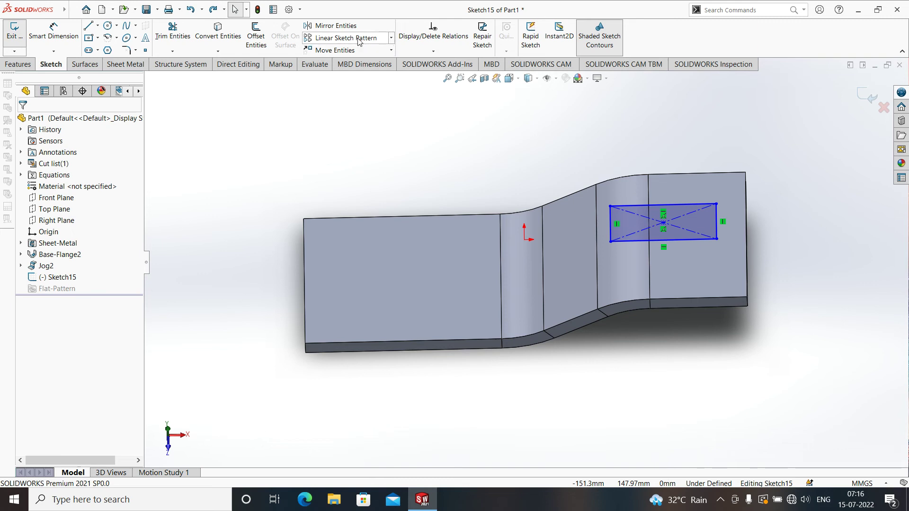
{"action": "left_click", "coordinate": [137, 65]}
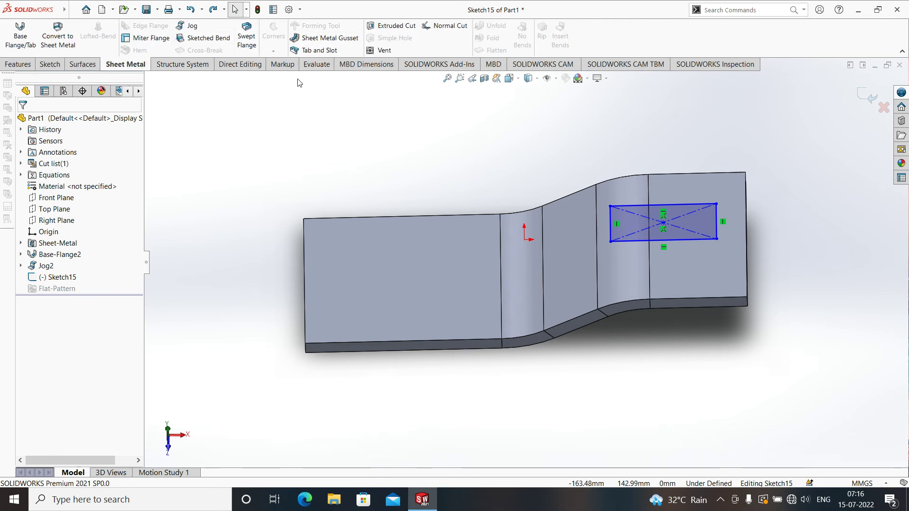
{"action": "left_click", "coordinate": [392, 26]}
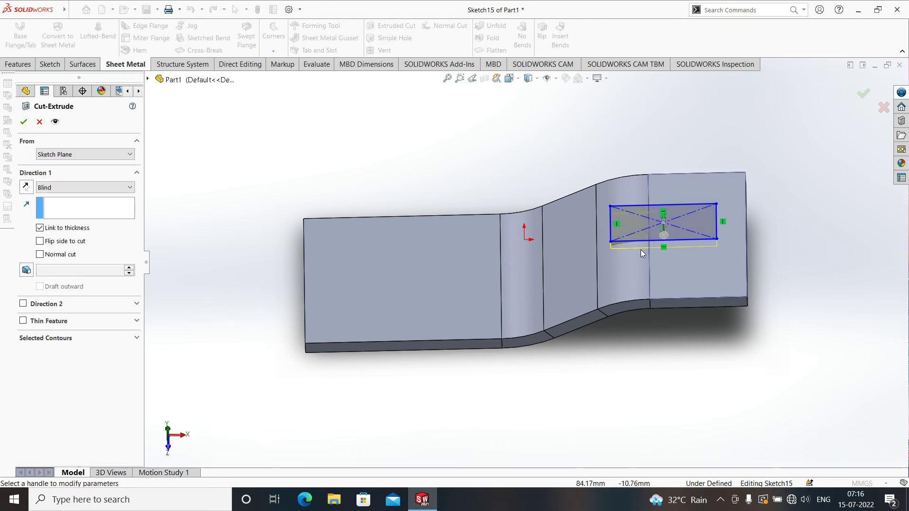
Create Cut-Extrude4 as a Through All - Both cut with Normal cut enabled
{"action": "left_click", "coordinate": [120, 189]}
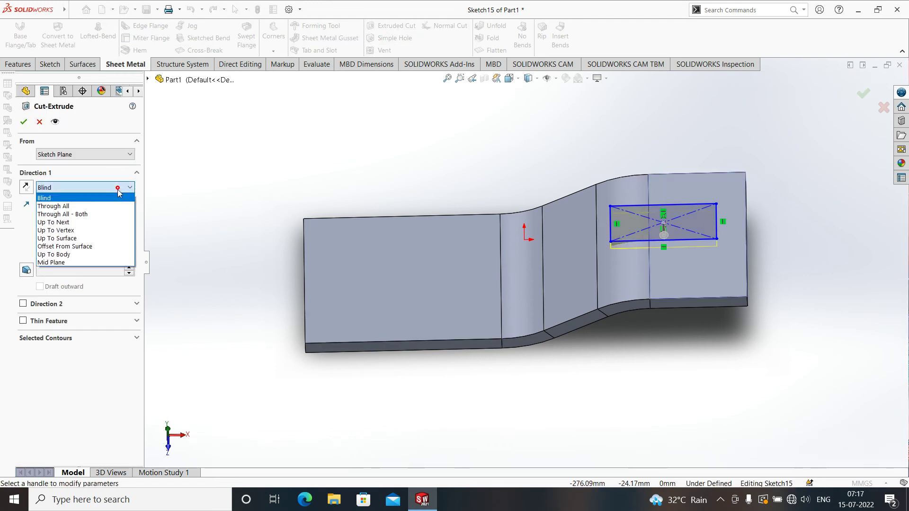
{"action": "left_click", "coordinate": [98, 214]}
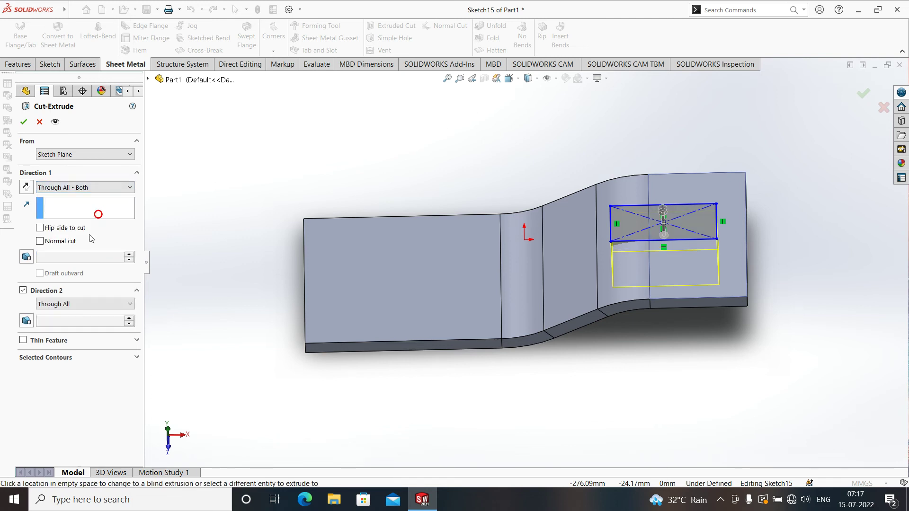
{"action": "left_click", "coordinate": [40, 241]}
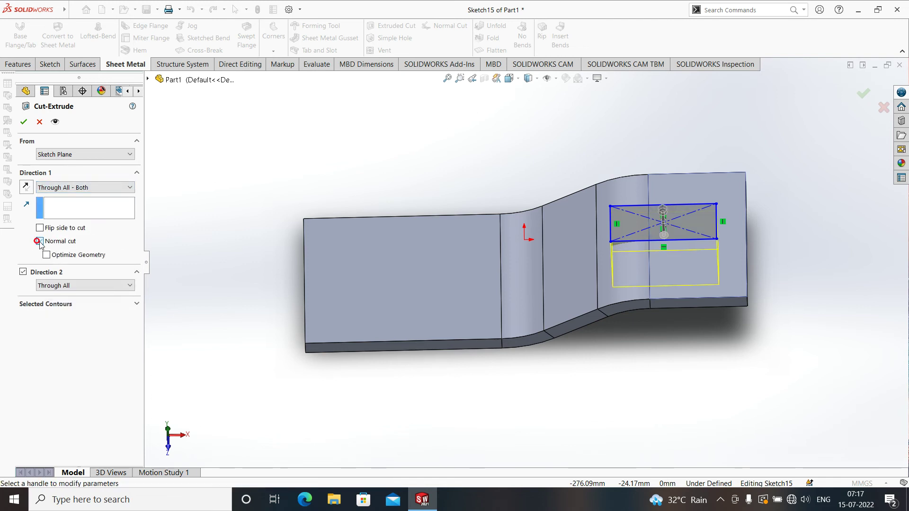
{"action": "left_click", "coordinate": [23, 123]}
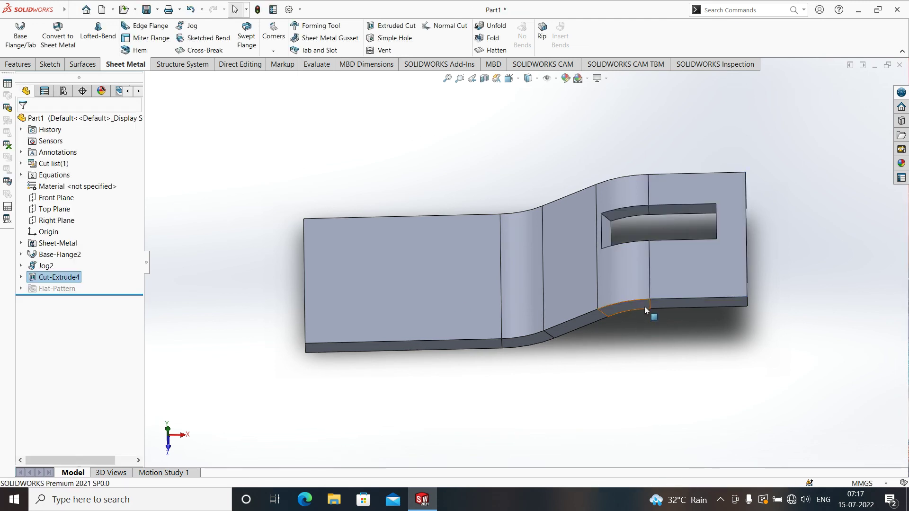
Tilt the view toward the top plate and slot, then flatten the sheet-metal part
{"action": "mouse_move", "coordinate": [644, 305]}
{"action": "middle_mouse_down"}
{"action": "mouse_move", "coordinate": [634, 227]}
{"action": "mouse_move", "coordinate": [684, 239]}
{"action": "middle_mouse_up"}
{"action": "scroll", "coordinate": [683, 240], "scroll_direction": "down", "scroll_amount": 2}
{"action": "scroll", "coordinate": [666, 243], "scroll_direction": "down", "scroll_amount": 2}
{"action": "middle_click_drag", "start_coordinate": [598, 190], "coordinate": [559, 180]}
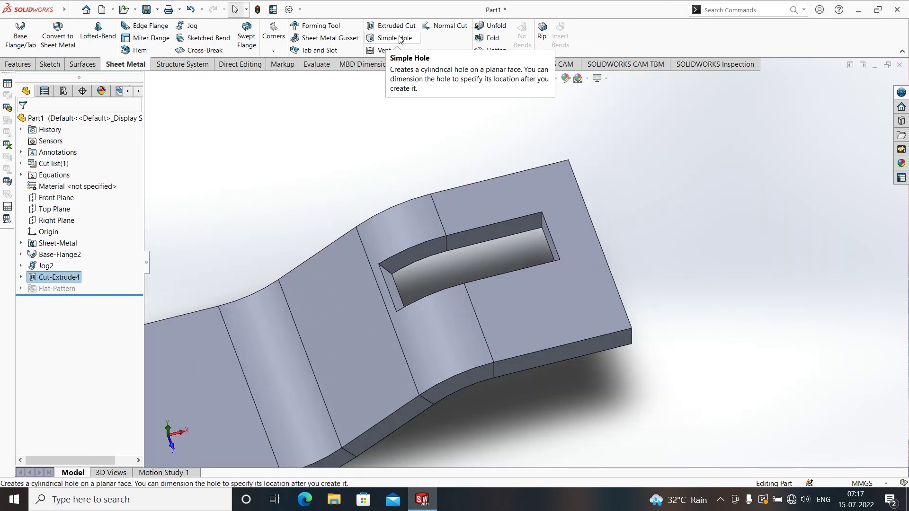
{"action": "left_click", "coordinate": [484, 51]}
Orbit and zoom the flat pattern to inspect the slot's square walls
{"action": "mouse_move", "coordinate": [555, 222]}
{"action": "middle_mouse_down"}
{"action": "mouse_move", "coordinate": [527, 294]}
{"action": "mouse_move", "coordinate": [553, 300]}
{"action": "mouse_move", "coordinate": [526, 371]}
{"action": "mouse_move", "coordinate": [551, 391]}
{"action": "mouse_move", "coordinate": [559, 371]}
{"action": "mouse_move", "coordinate": [493, 271]}
{"action": "mouse_move", "coordinate": [489, 345]}
{"action": "mouse_move", "coordinate": [455, 302]}
{"action": "mouse_move", "coordinate": [604, 336]}
{"action": "mouse_move", "coordinate": [487, 375]}
{"action": "mouse_move", "coordinate": [442, 284]}
{"action": "mouse_move", "coordinate": [422, 298]}
{"action": "mouse_move", "coordinate": [518, 402]}
{"action": "mouse_move", "coordinate": [612, 423]}
{"action": "middle_mouse_up"}
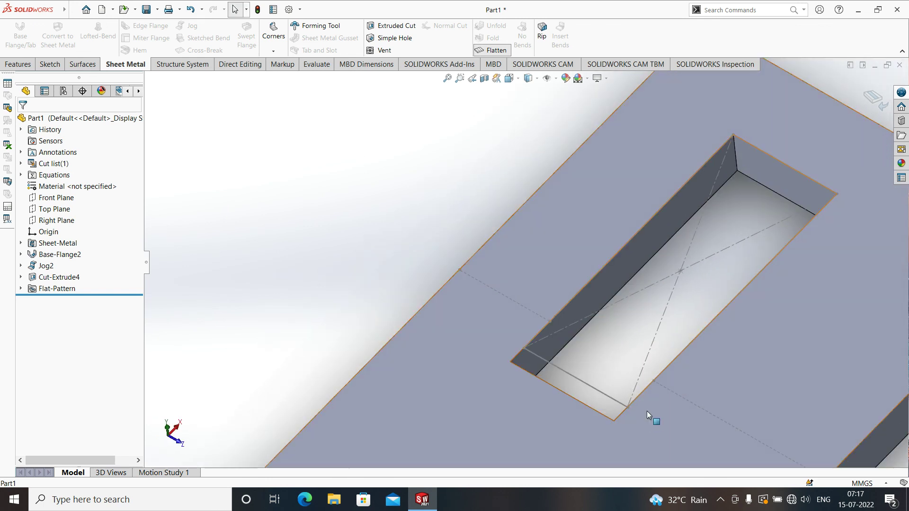
{"action": "scroll", "coordinate": [646, 411], "scroll_direction": "up", "scroll_amount": 2}
{"action": "scroll", "coordinate": [652, 394], "scroll_direction": "up", "scroll_amount": 2}
{"action": "scroll", "coordinate": [646, 370], "scroll_direction": "up", "scroll_amount": 2}
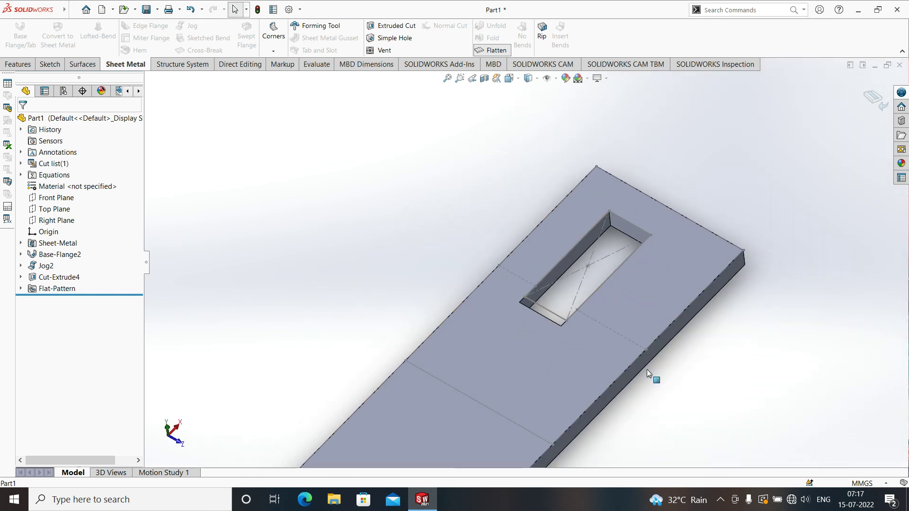
{"action": "scroll", "coordinate": [640, 331], "scroll_direction": "down", "scroll_amount": 1}
{"action": "scroll", "coordinate": [606, 315], "scroll_direction": "down", "scroll_amount": 2}
{"action": "scroll", "coordinate": [607, 315], "scroll_direction": "up", "scroll_amount": 3}
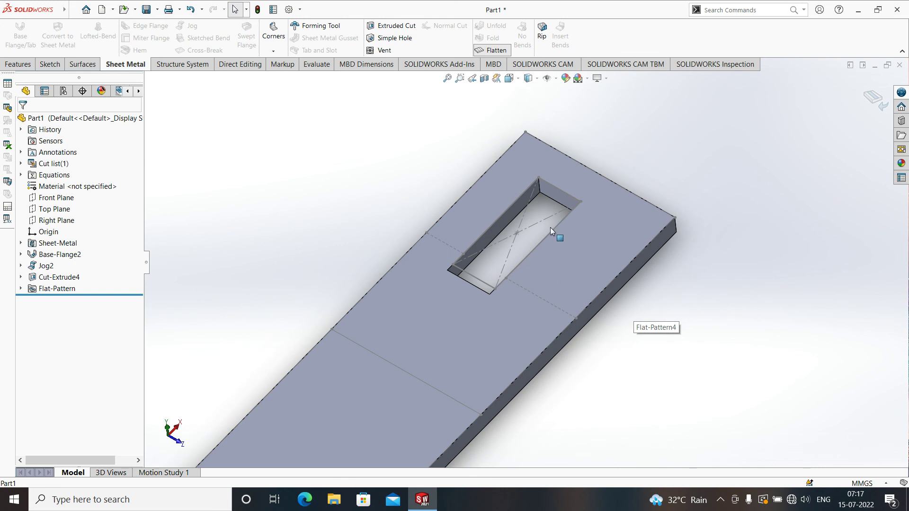
{"action": "scroll", "coordinate": [550, 212], "scroll_direction": "down", "scroll_amount": 2}
{"action": "mouse_move", "coordinate": [569, 279]}
{"action": "middle_mouse_down"}
{"action": "mouse_move", "coordinate": [543, 290]}
{"action": "mouse_move", "coordinate": [507, 361]}
{"action": "mouse_move", "coordinate": [528, 404]}
{"action": "mouse_move", "coordinate": [553, 419]}
{"action": "middle_mouse_up"}
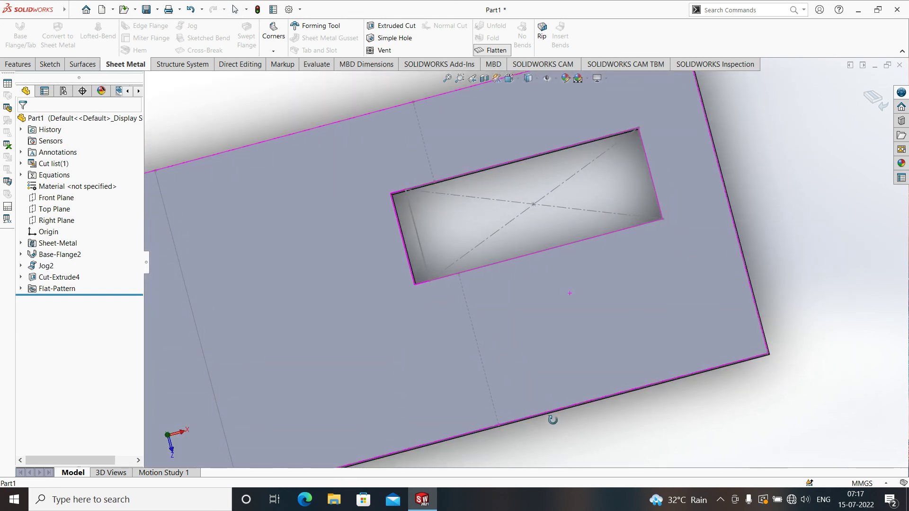